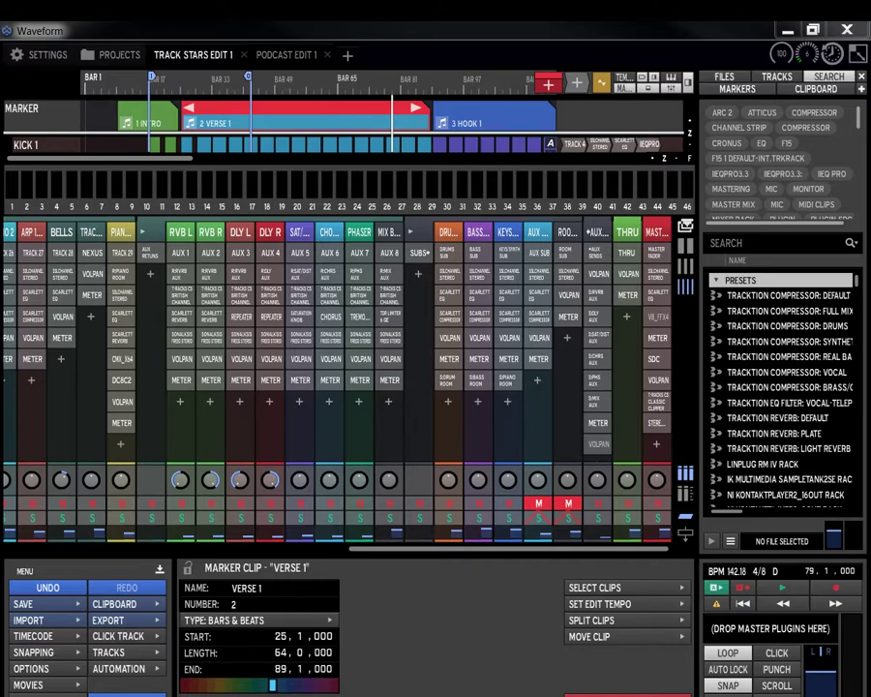
- Inspect the *AUX SENDS track and the DRUMS, BASS and KEYS/SYNTHS SUB track routing
click(593, 244)
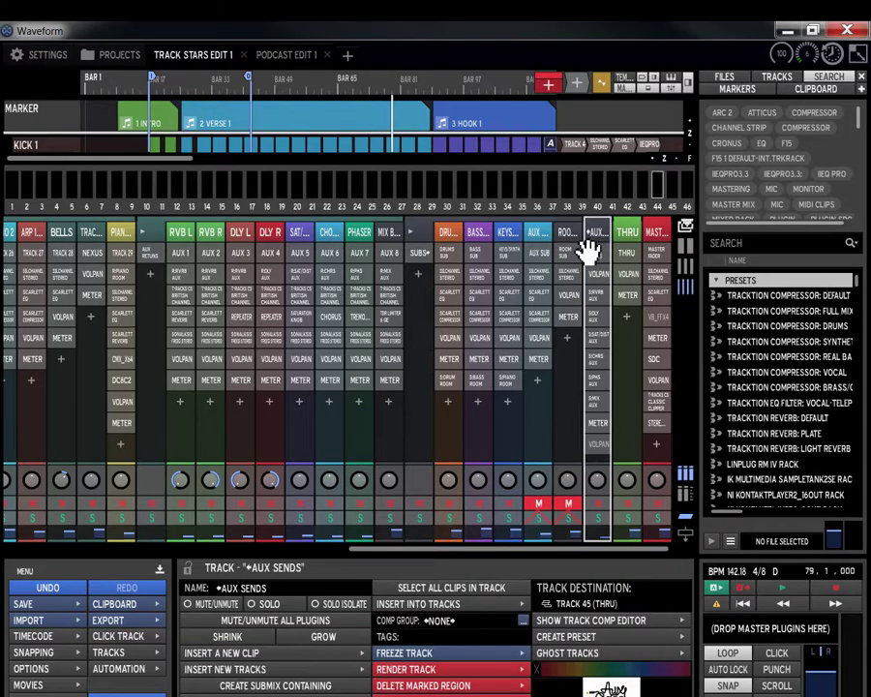
click(447, 233)
click(478, 233)
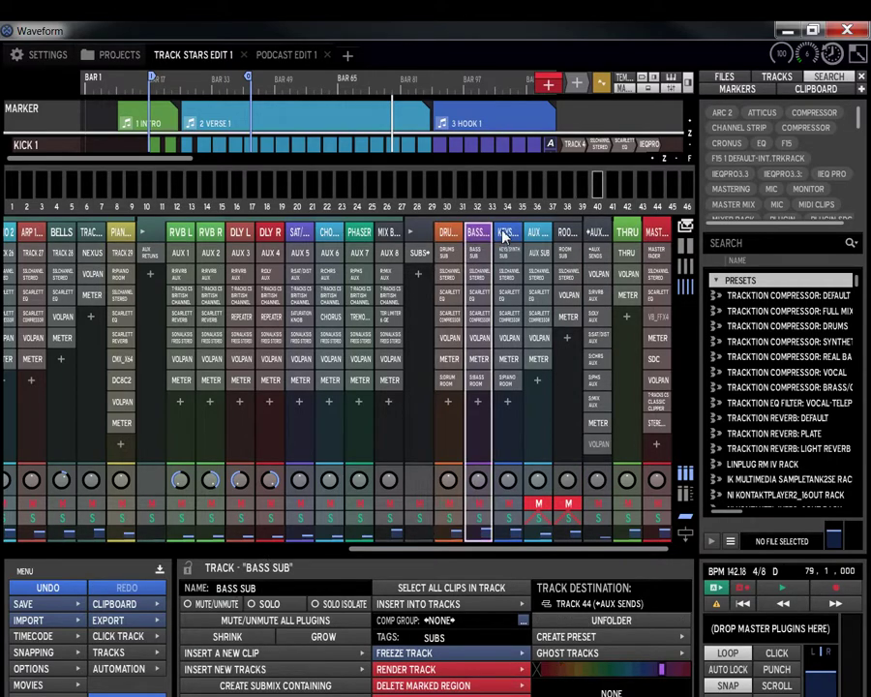
click(505, 235)
click(595, 233)
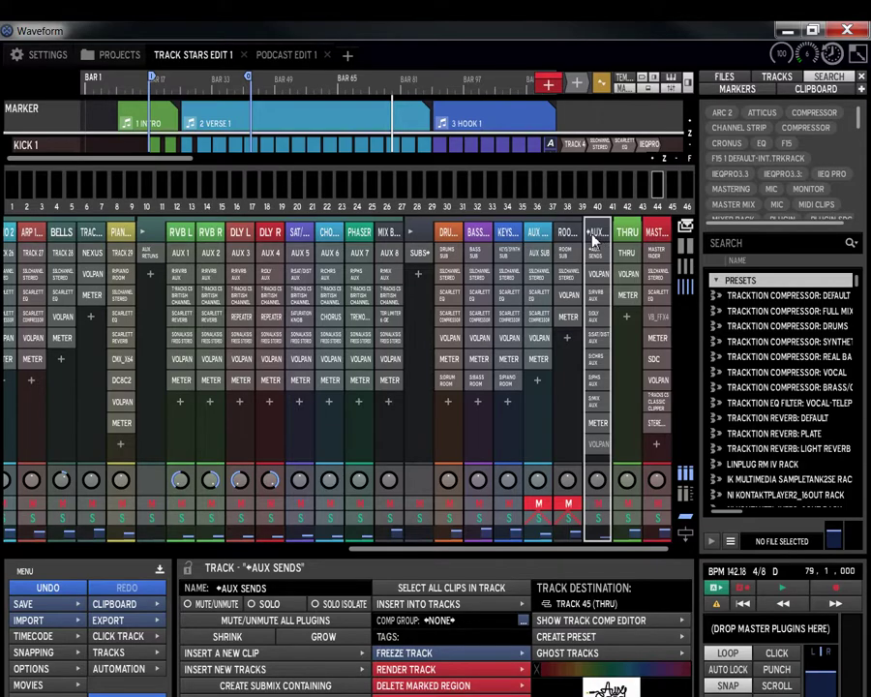
click(238, 587)
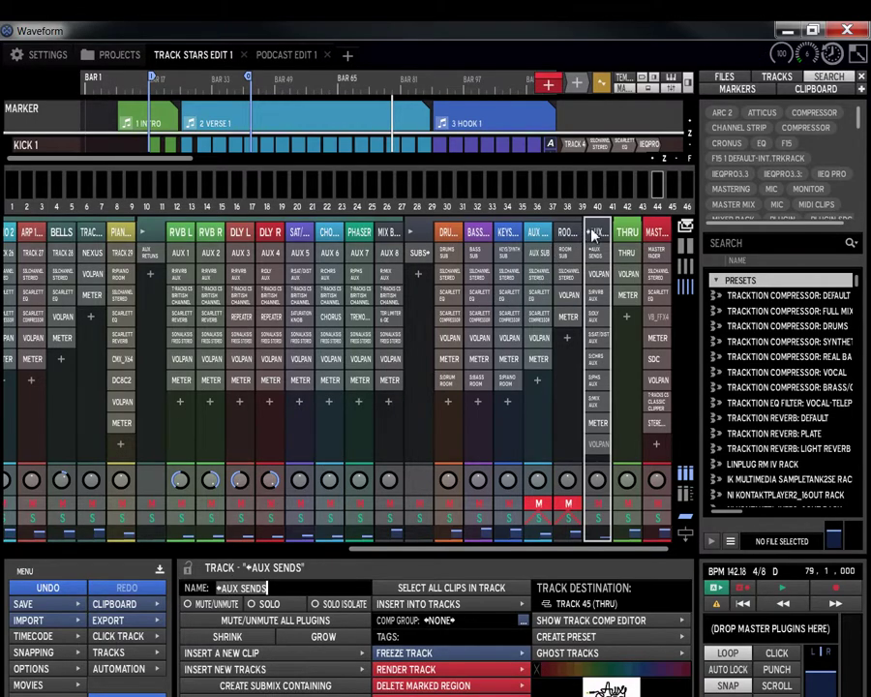
- Check the destinations of the RVB L/R, DLY L/R and SAT/DIST aux return tracks
key(Down)
key(Down)
key(Down)
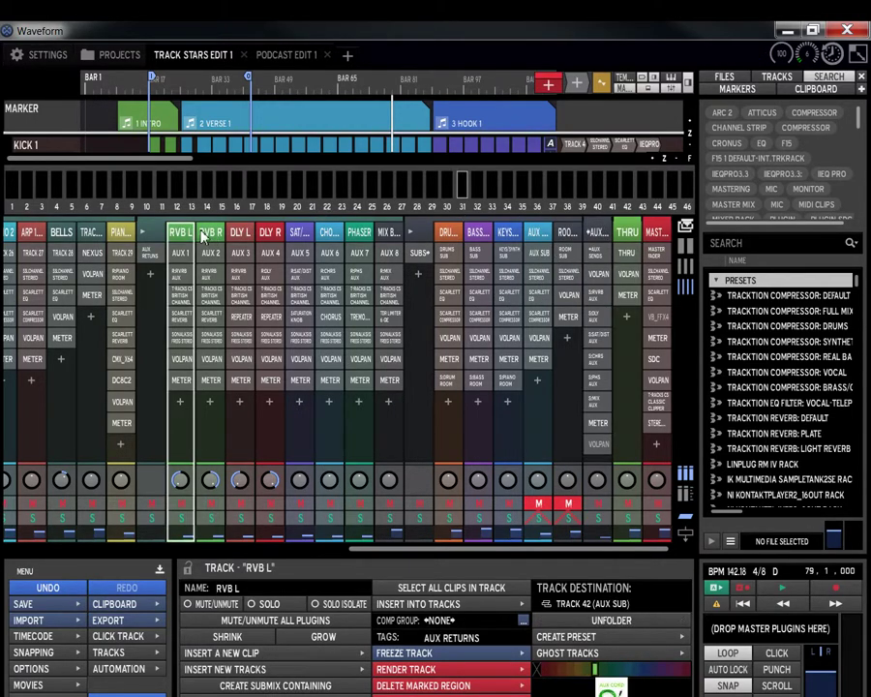
click(292, 235)
click(266, 235)
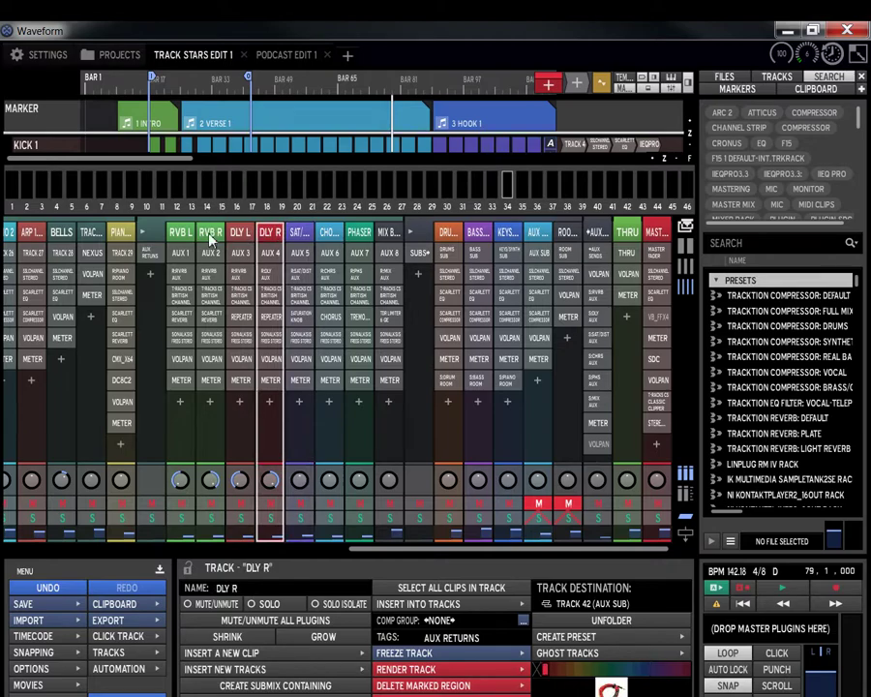
click(198, 238)
click(184, 237)
click(207, 237)
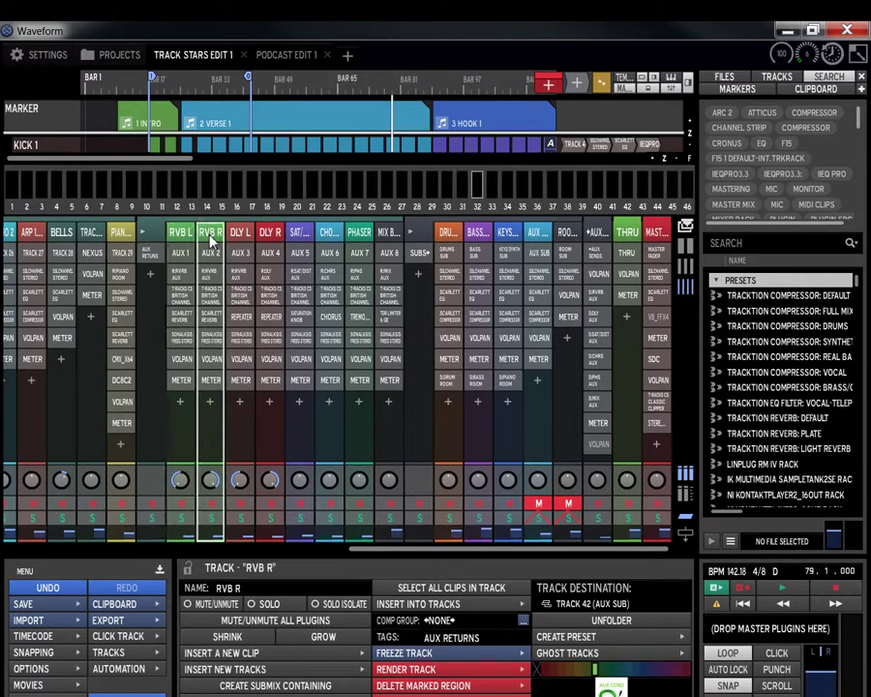
click(237, 238)
click(269, 235)
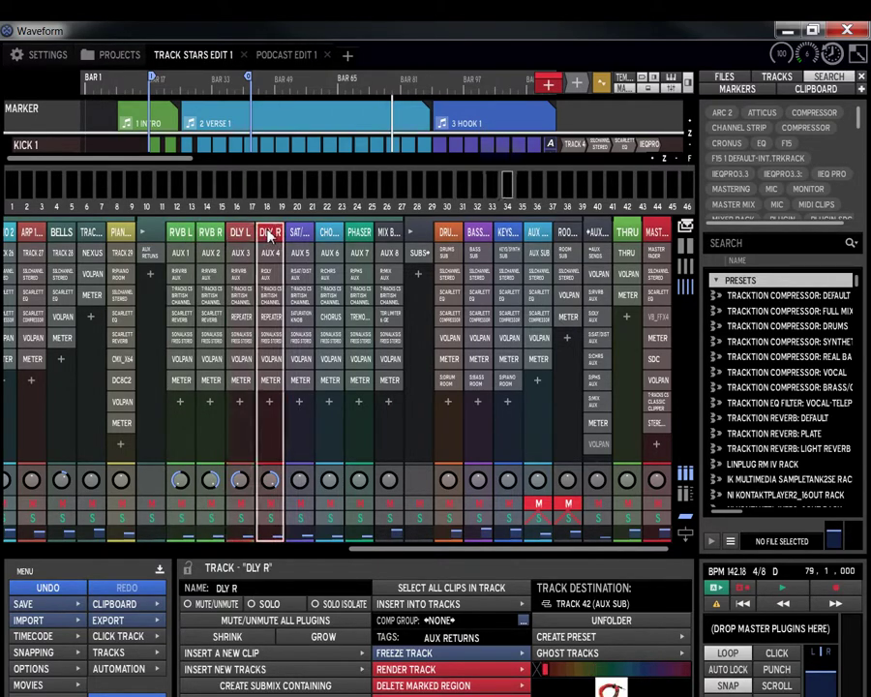
- Check CHORUS, PHASER, MIX BUS, AUX SUB and ROOM SUB, ending on PIANO ROOM feeding ROOM SUB
click(301, 237)
click(332, 234)
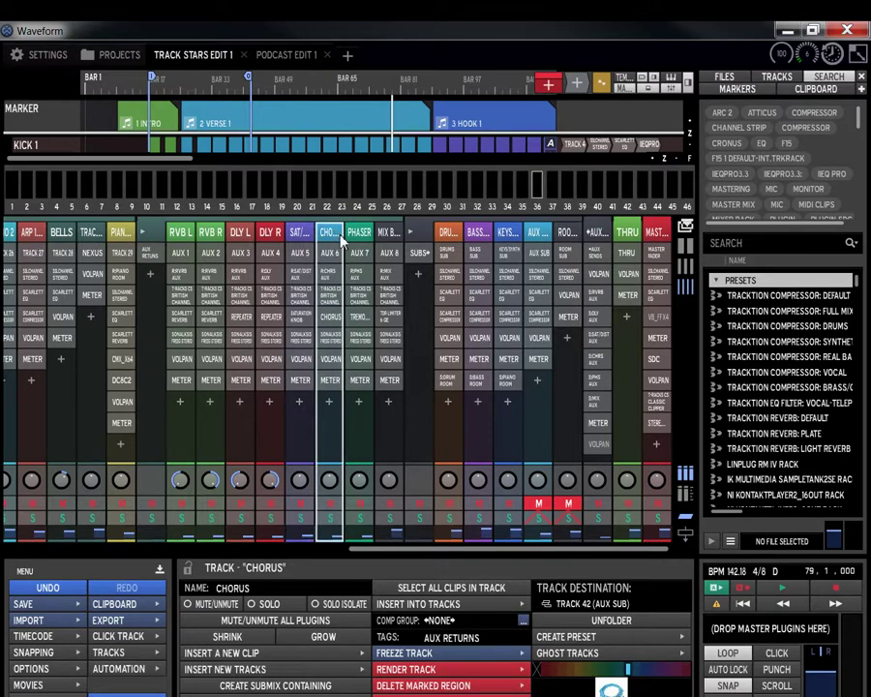
click(358, 237)
click(384, 243)
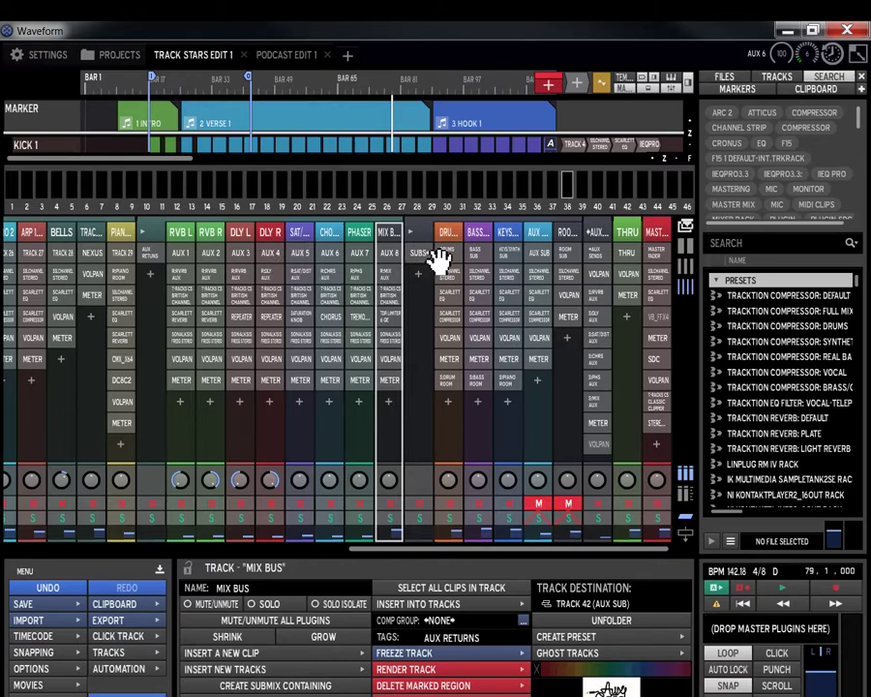
click(533, 240)
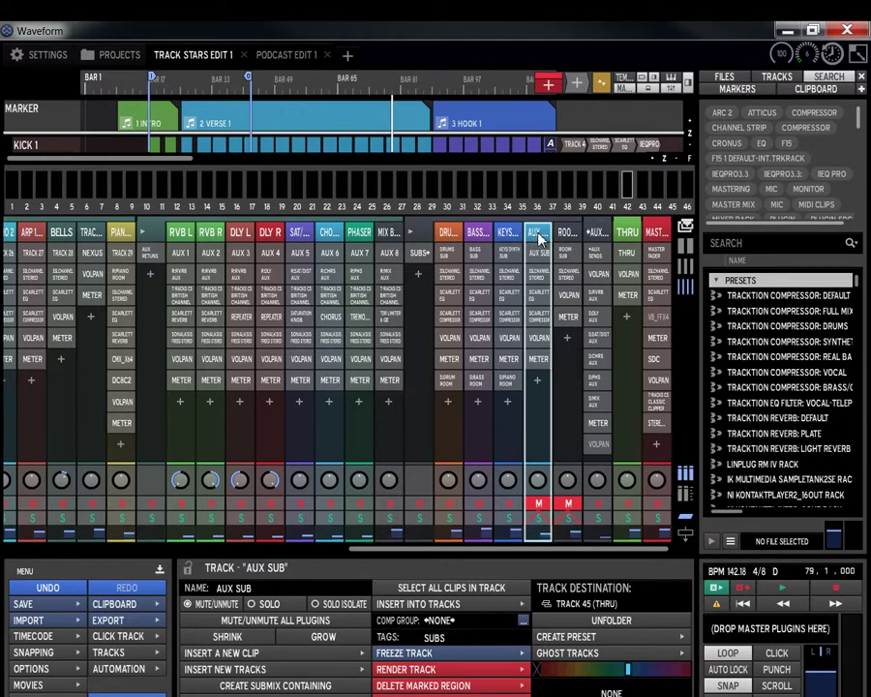
click(565, 232)
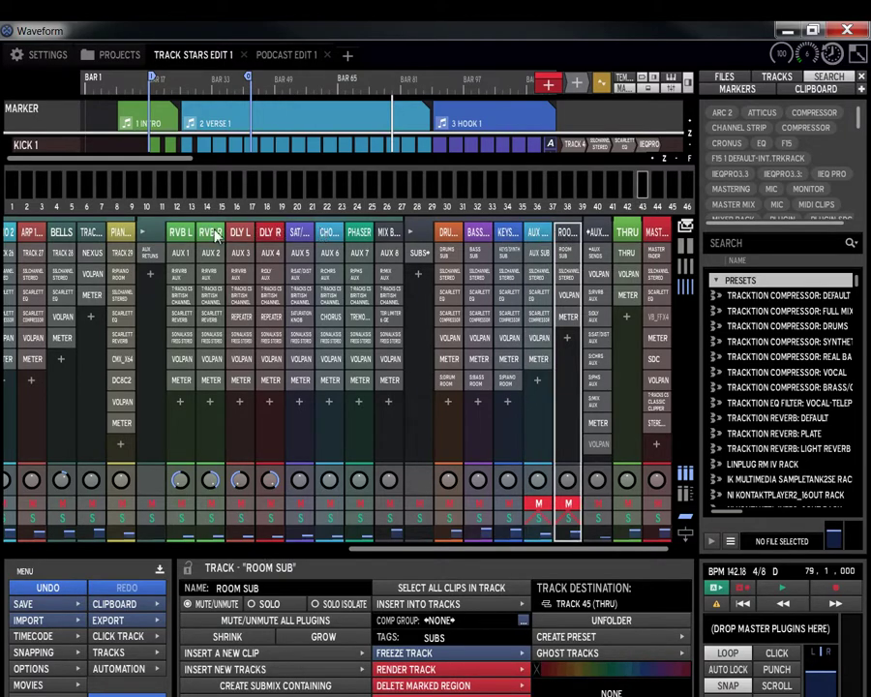
click(121, 236)
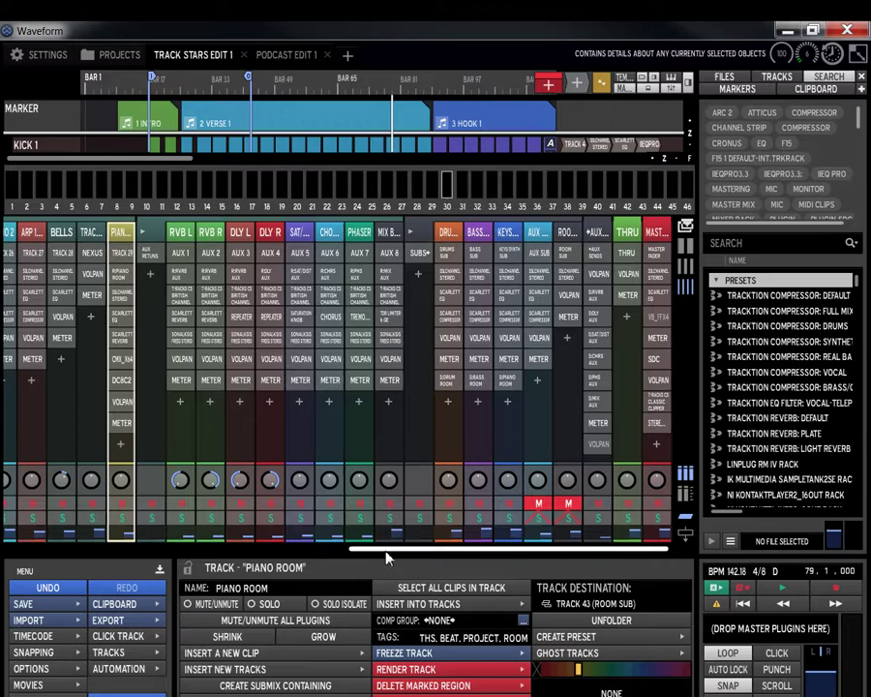
- Check DRUM ROOM, ROOM SUB, AUX SUB and THRU routing, ending on MASTER FADER's default audio output
drag(382, 548, 68, 520)
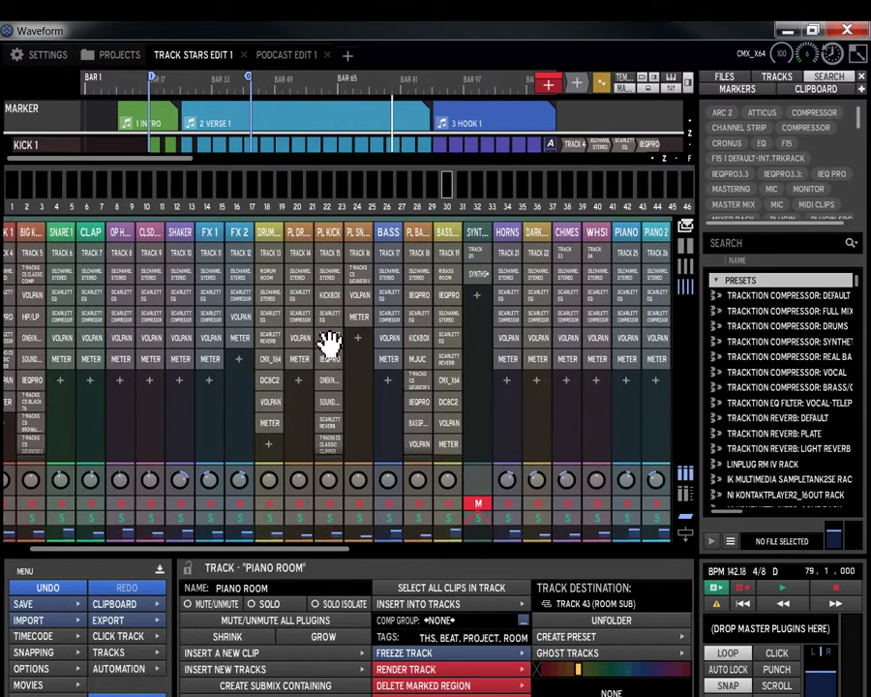
click(264, 238)
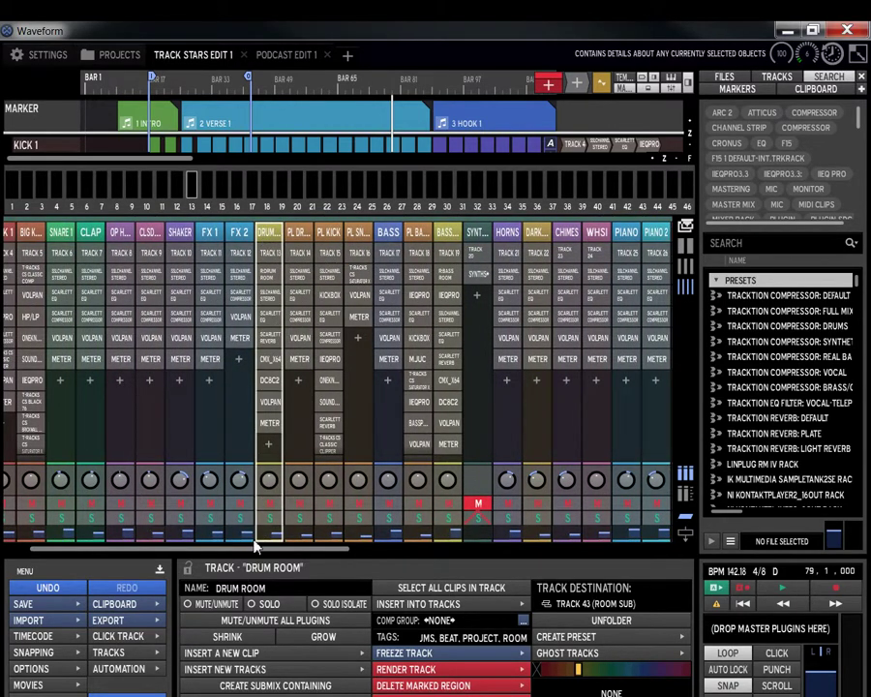
drag(260, 549, 579, 549)
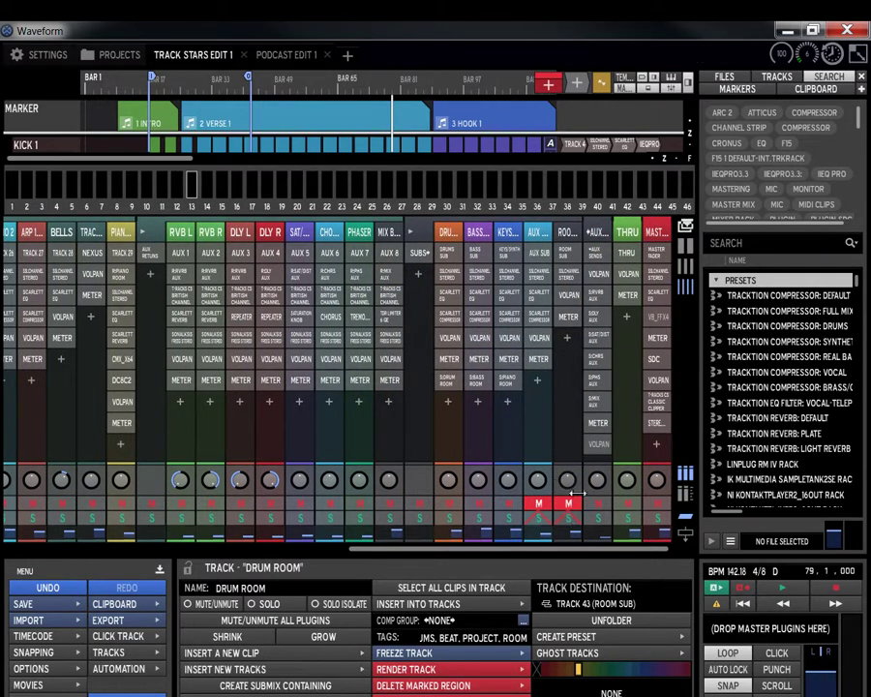
click(563, 253)
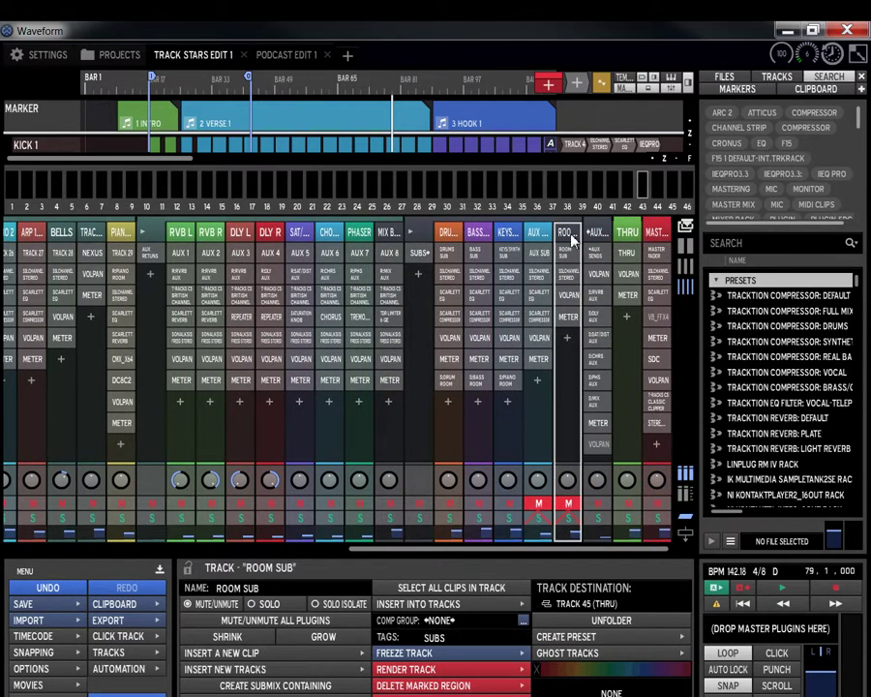
click(538, 235)
click(631, 240)
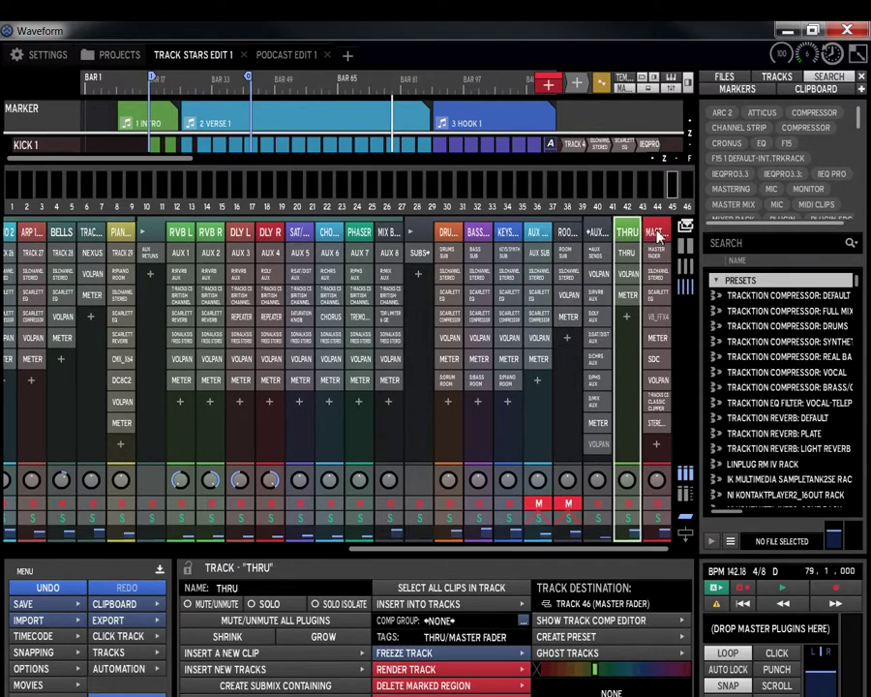
click(655, 233)
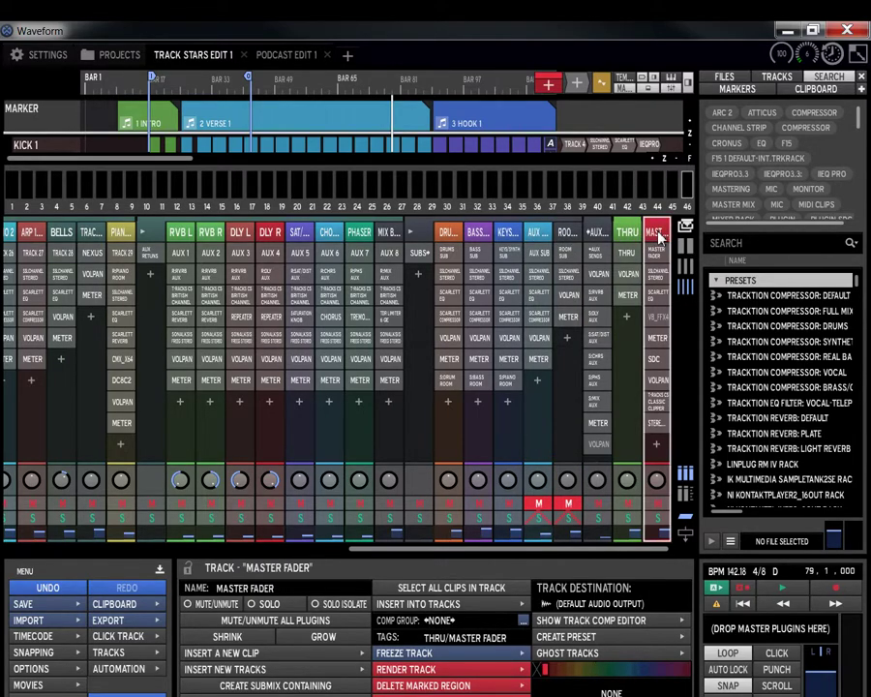
- Compare the *AUX SENDS and THRU tracks, confirming *AUX SENDS goes to Track 45 (THRU)
click(600, 235)
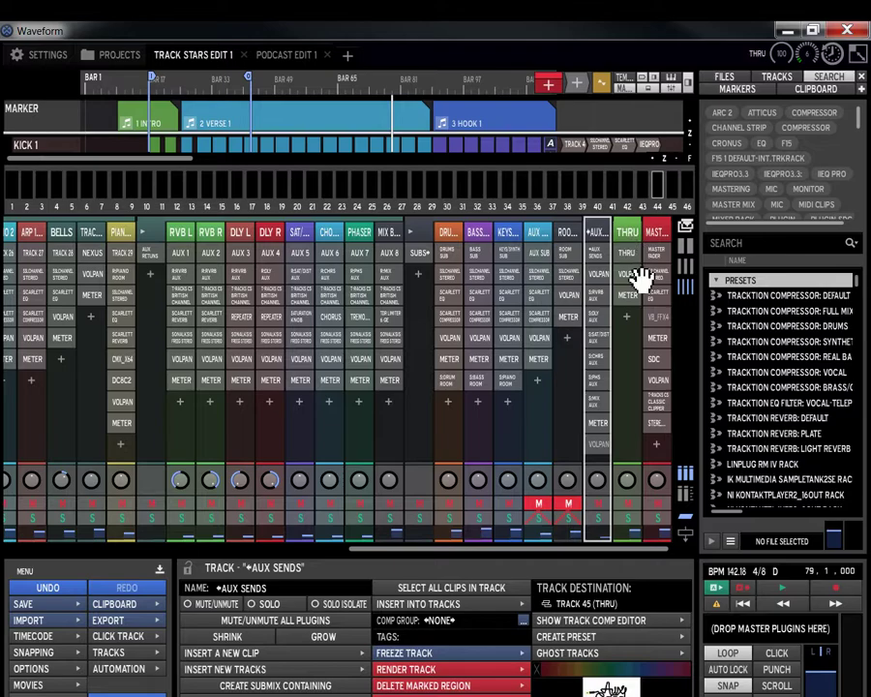
click(627, 235)
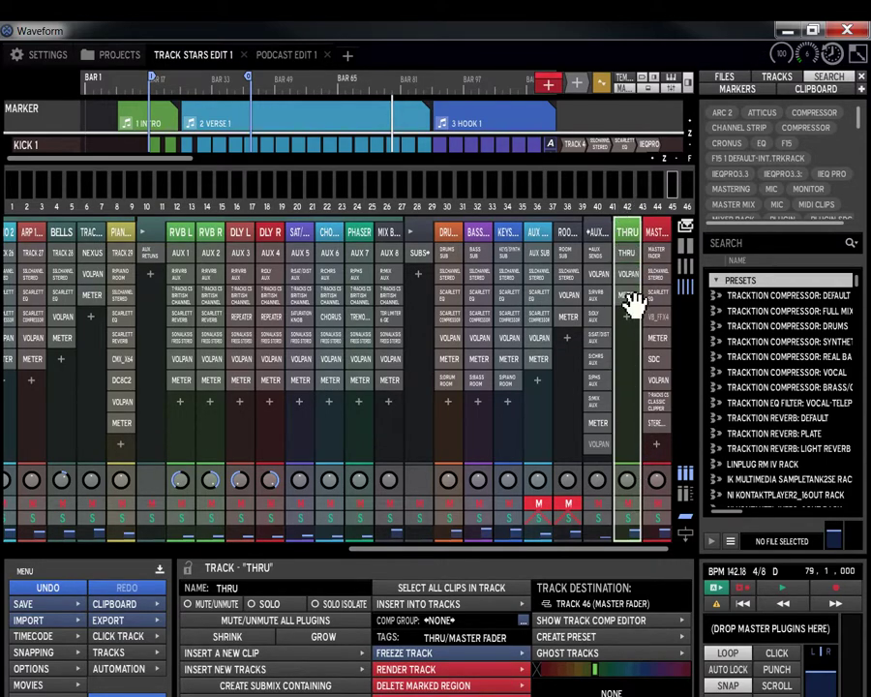
click(594, 232)
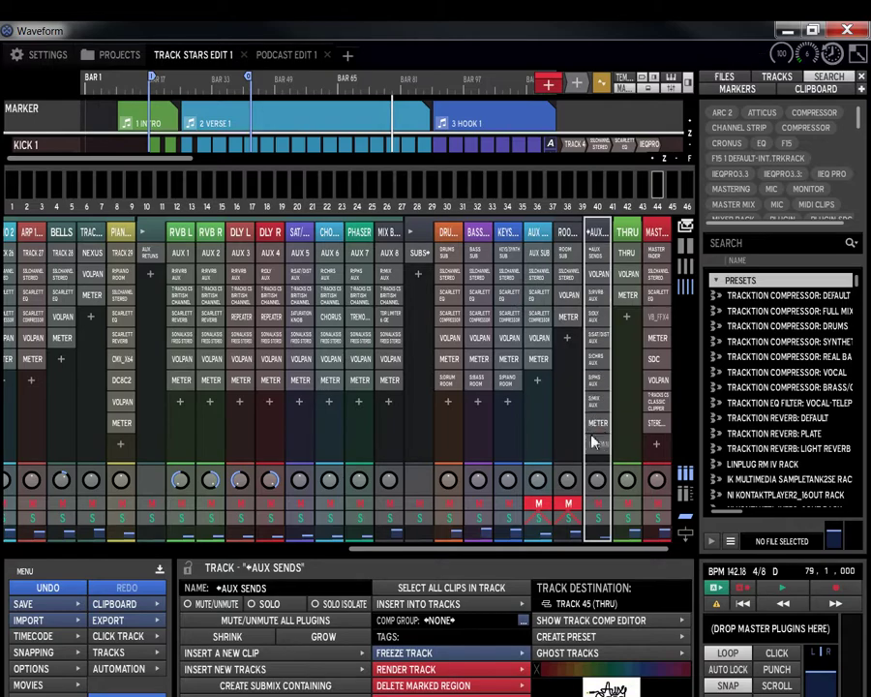
- Inspect the volume/pan plugin and the SAT/DIST, CHRS, PHS and MIX AUX sends on *AUX SENDS
click(607, 447)
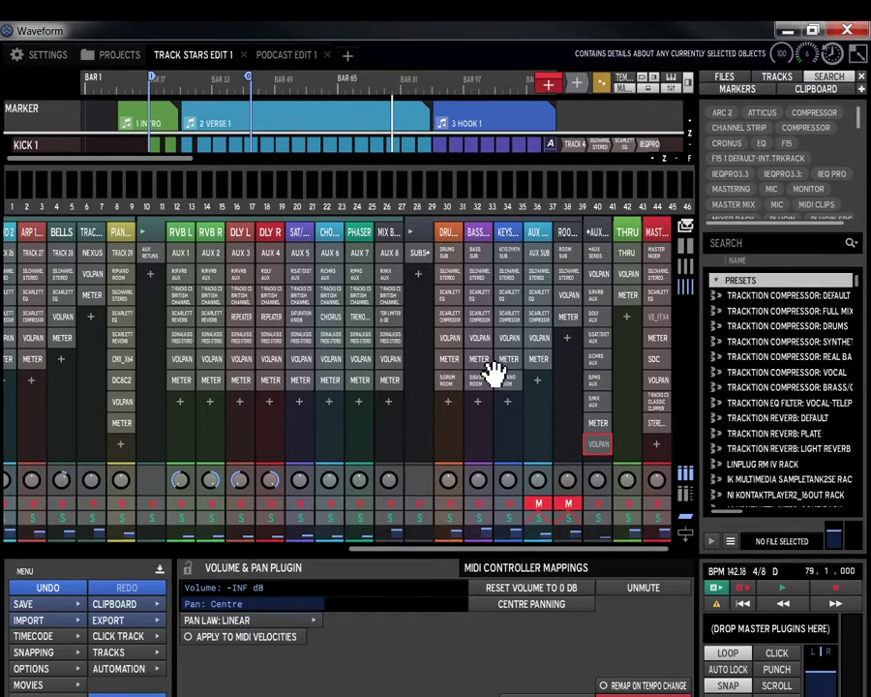
click(602, 256)
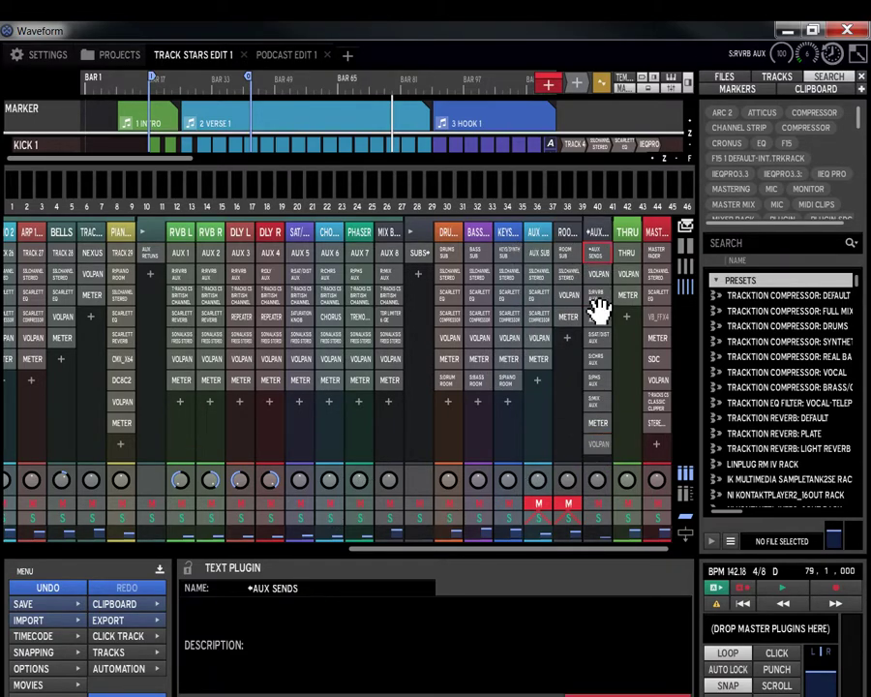
click(601, 303)
click(600, 338)
click(596, 358)
click(595, 381)
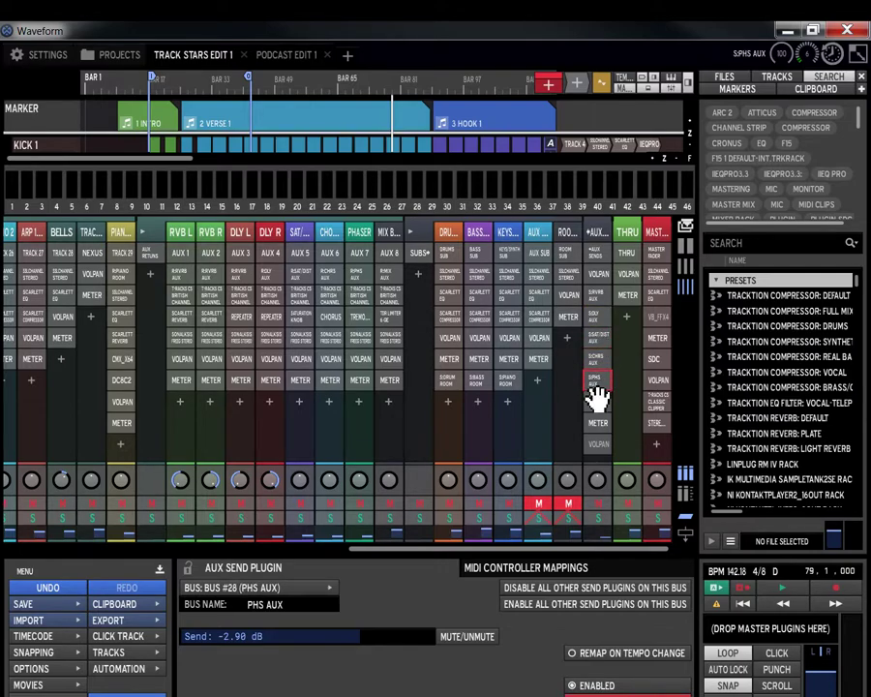
click(595, 400)
click(600, 435)
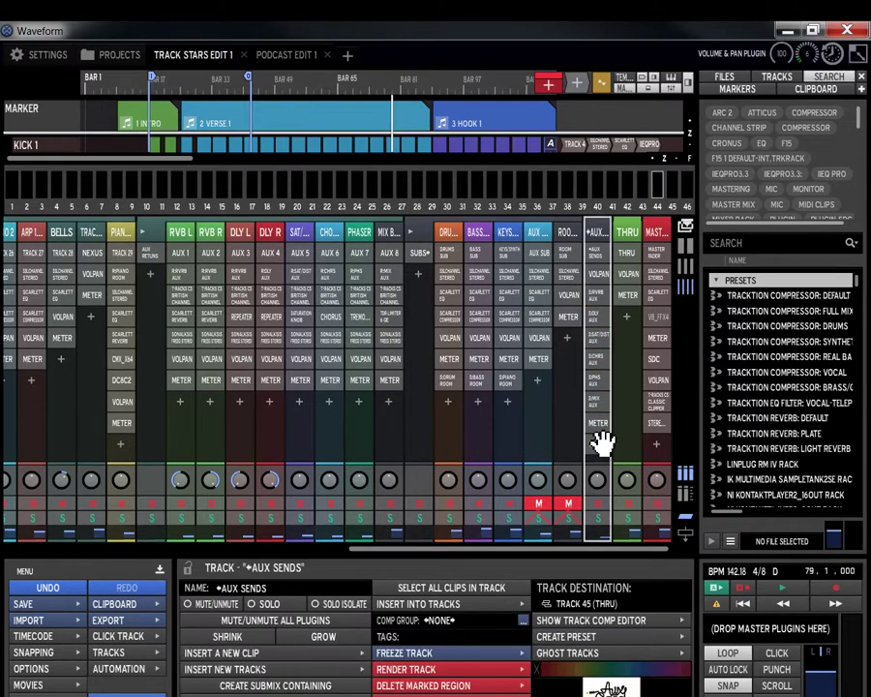
- Confirm the DRUMS, BASS and KEYS/SYNTHS SUBs' routing, then review sends ending on CHRS AUX at -2.90 dB
click(450, 235)
click(478, 237)
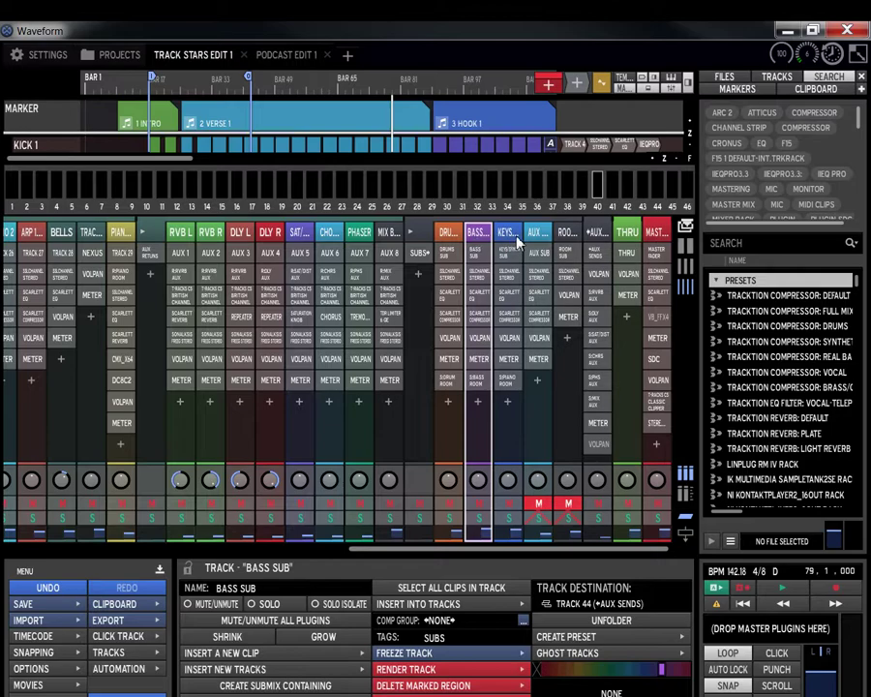
click(504, 242)
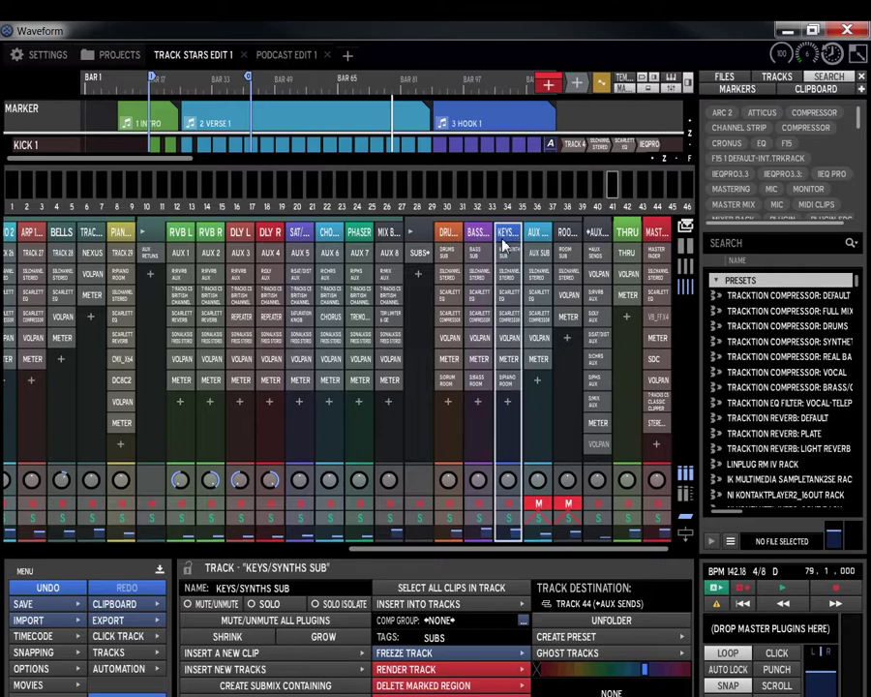
click(601, 320)
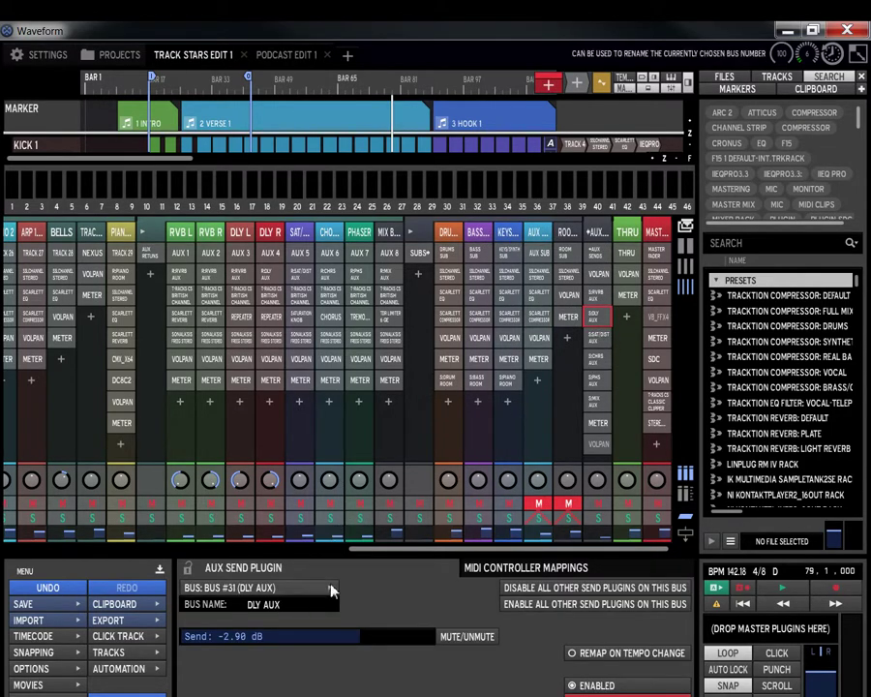
click(599, 337)
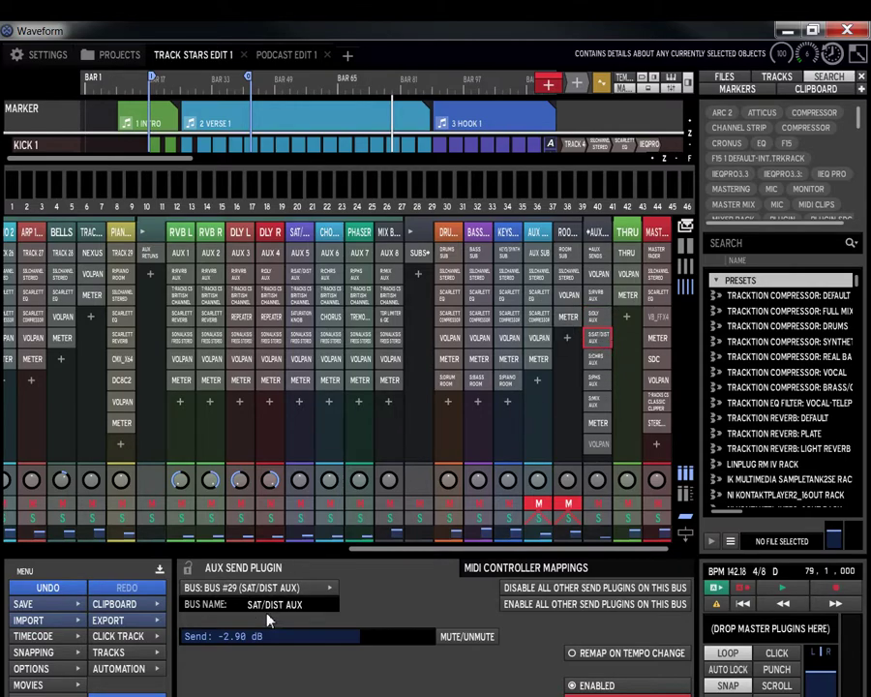
click(598, 358)
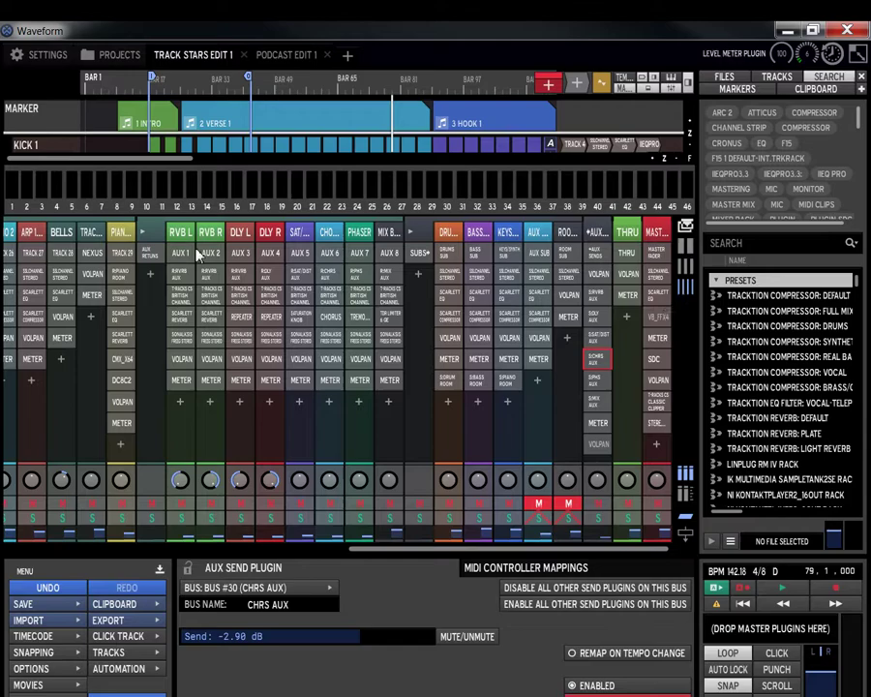
- Inspect the RVRB, DLY, SAT/DIST, CHRS, PHS and MIX AUX returns on the aux tracks
click(233, 293)
click(244, 276)
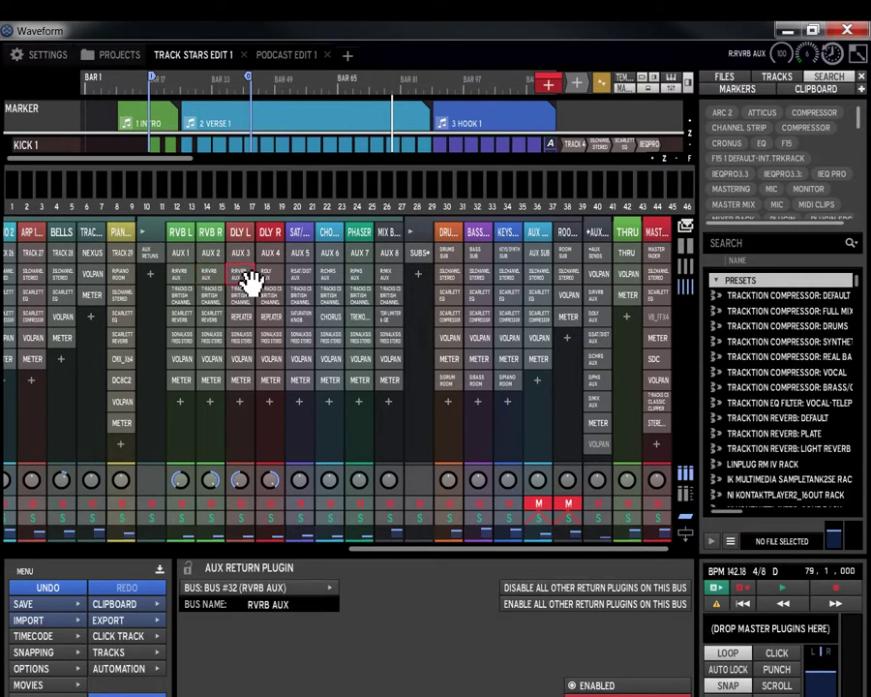
click(279, 281)
click(304, 281)
click(335, 280)
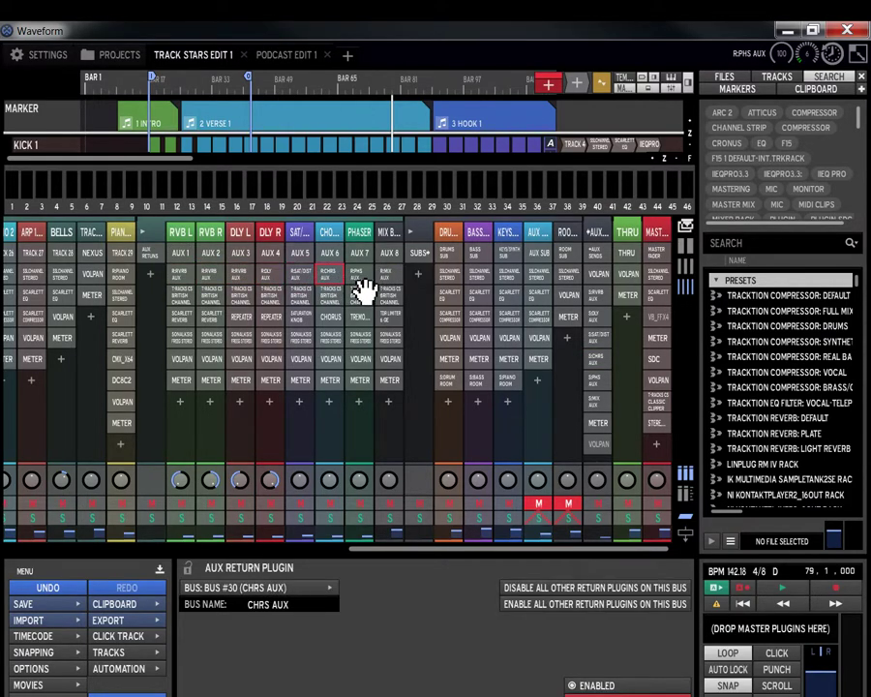
click(360, 280)
click(388, 276)
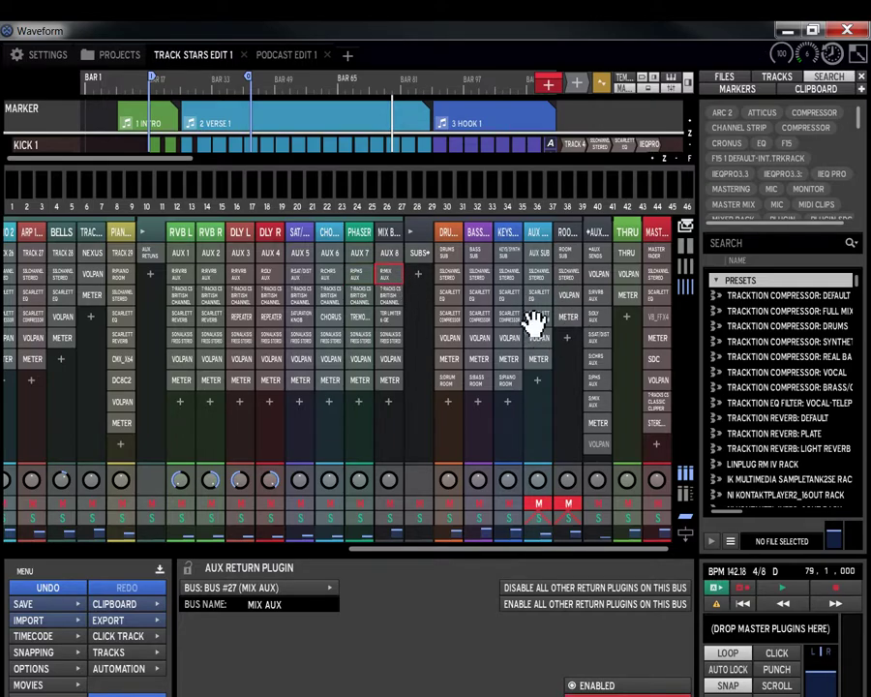
- Show the AUX 1–8 and BASS SUB labels, then the *AUX SENDS properties routed to THRU
click(182, 254)
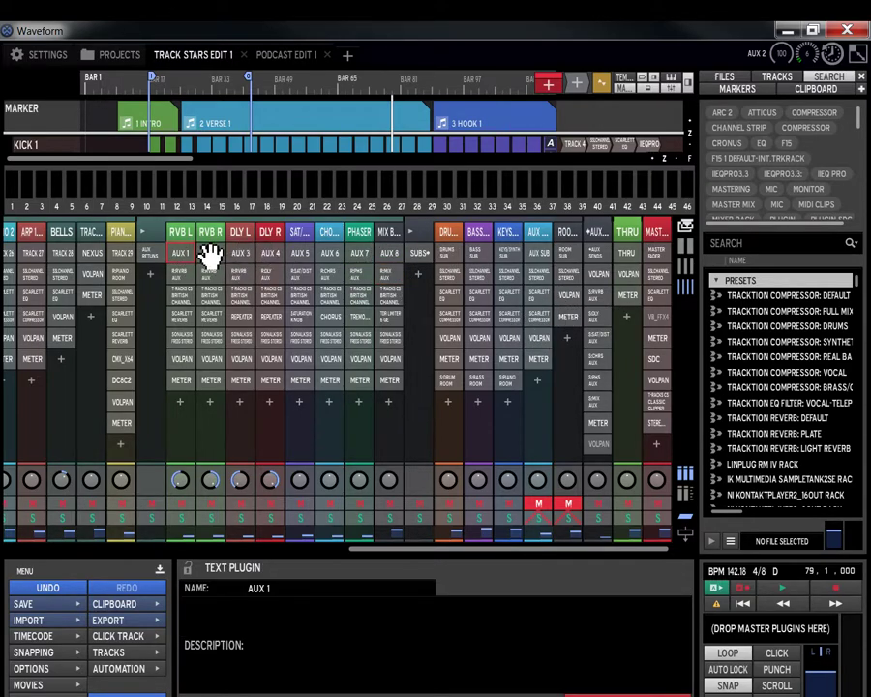
click(219, 259)
click(272, 258)
click(303, 261)
click(334, 261)
click(361, 258)
click(392, 258)
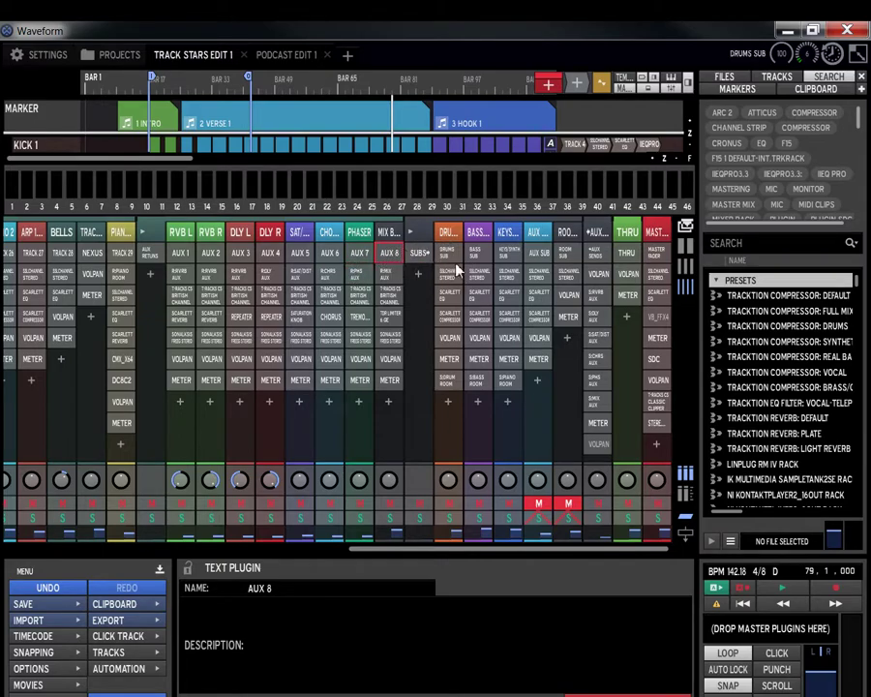
click(481, 256)
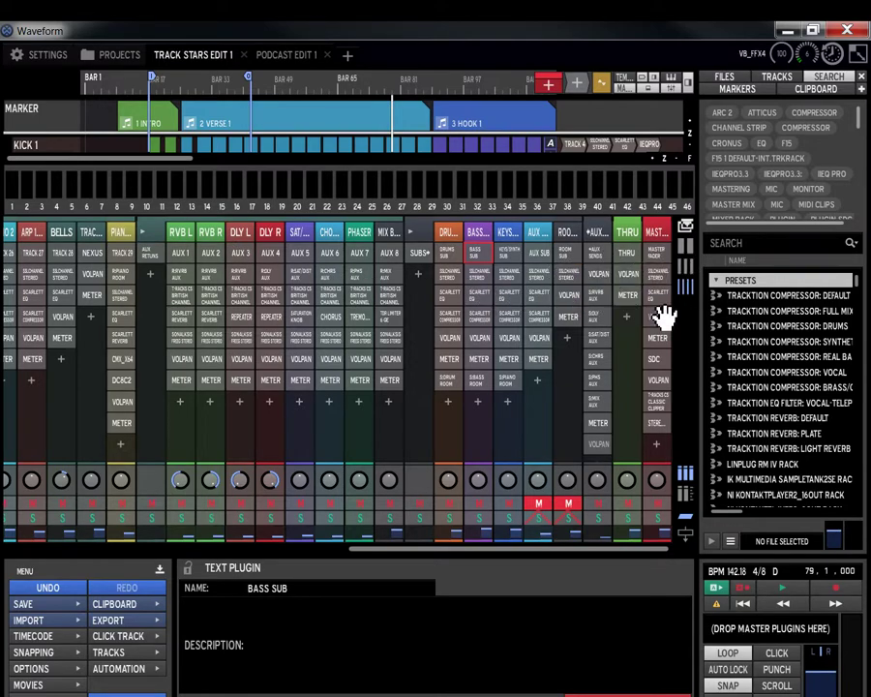
click(609, 360)
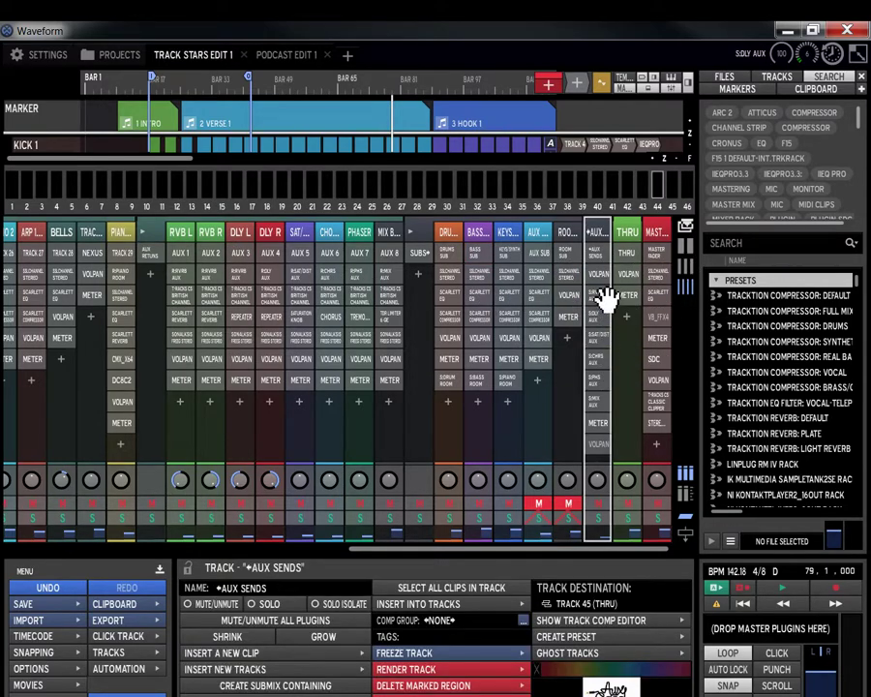
- Test the *AUX SENDS volume mute by raising it from -INF to -2.99 dB
click(599, 443)
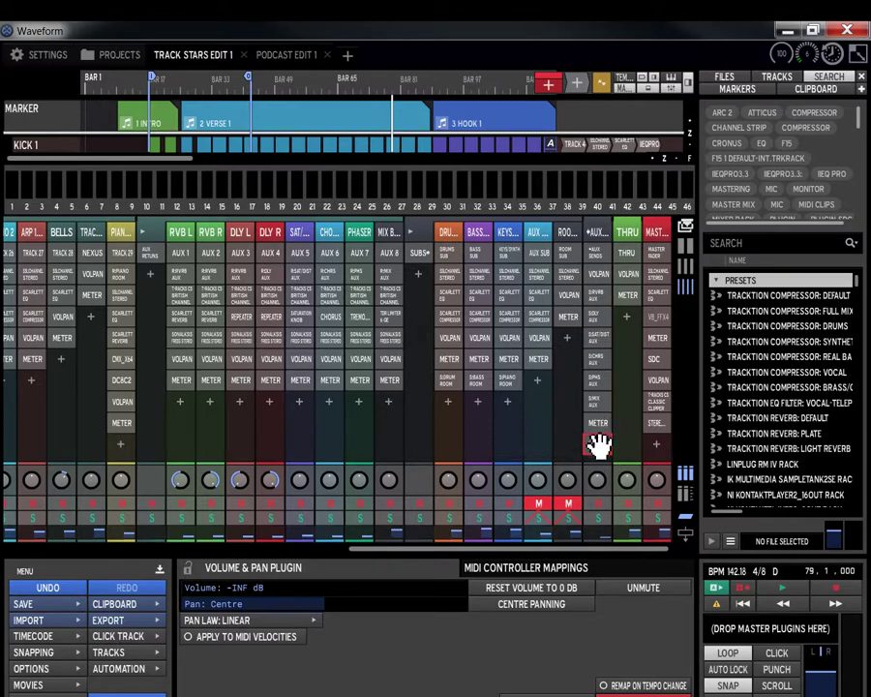
drag(601, 443, 600, 279)
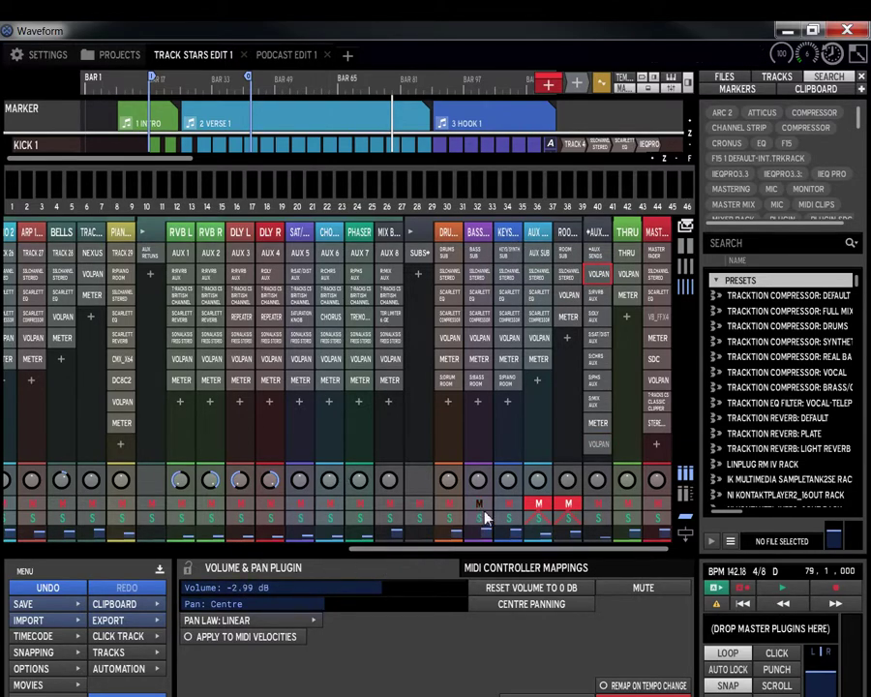
click(597, 404)
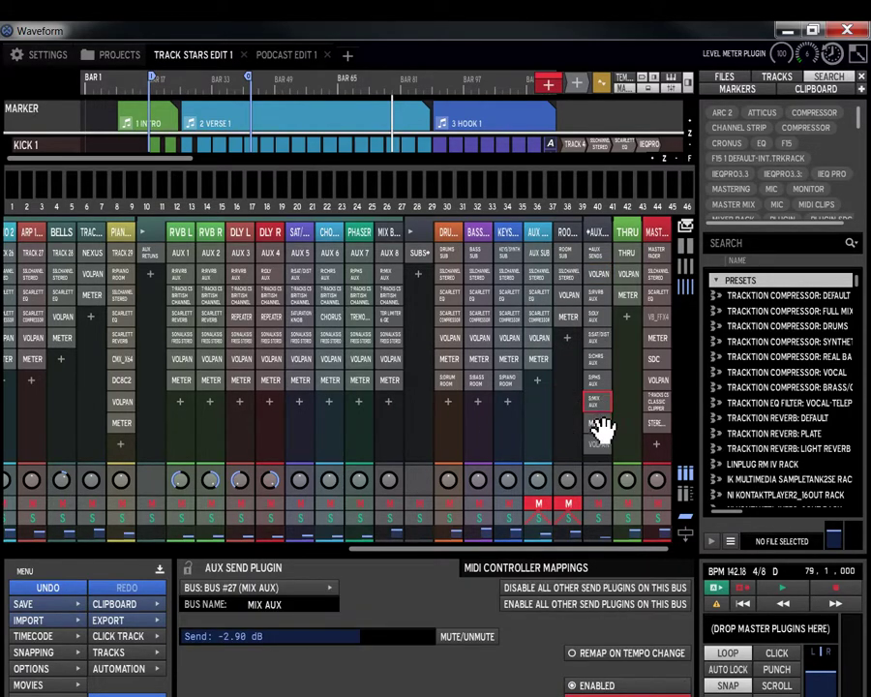
click(598, 426)
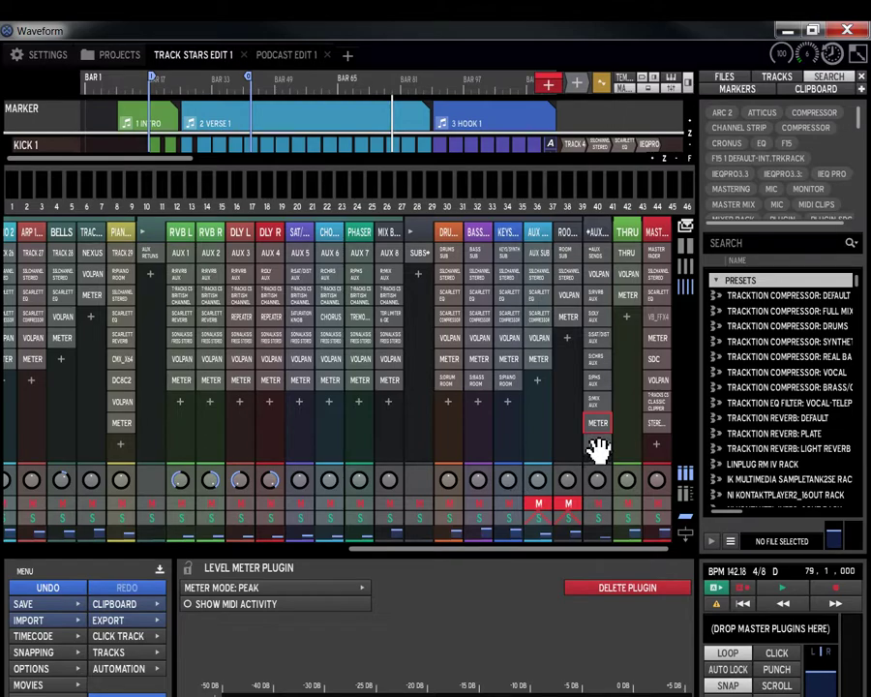
click(597, 444)
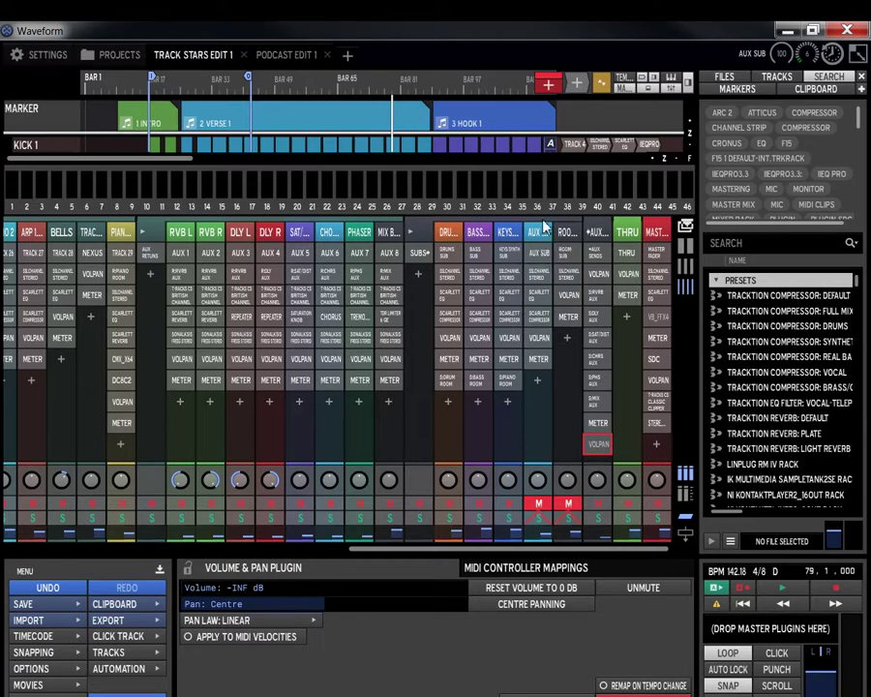
- Confirm ROOM SUB routes to THRU, then show *AUX SENDS volume/pan at -INF dB, pan centred
click(539, 236)
click(570, 267)
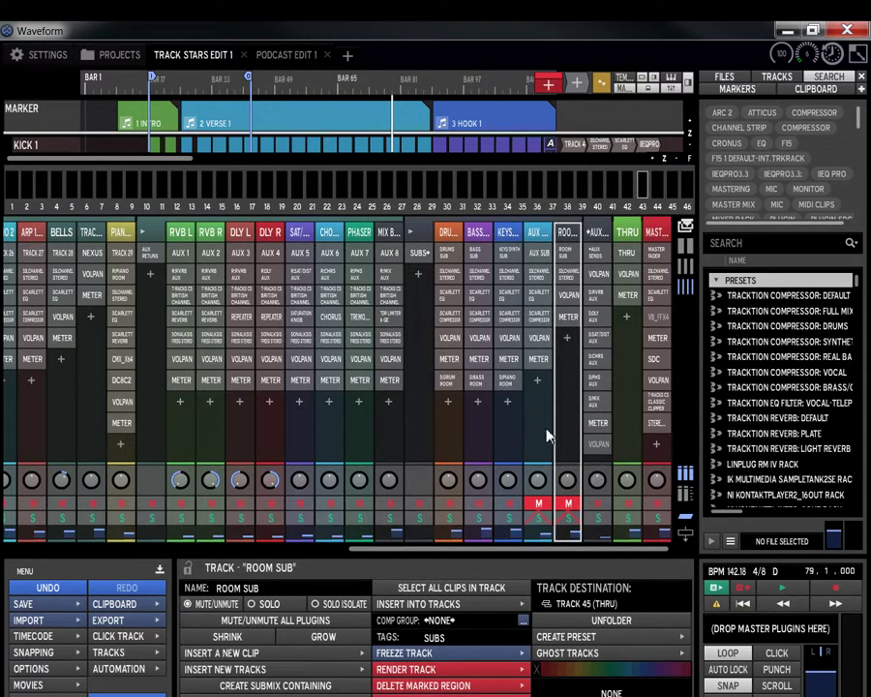
click(602, 445)
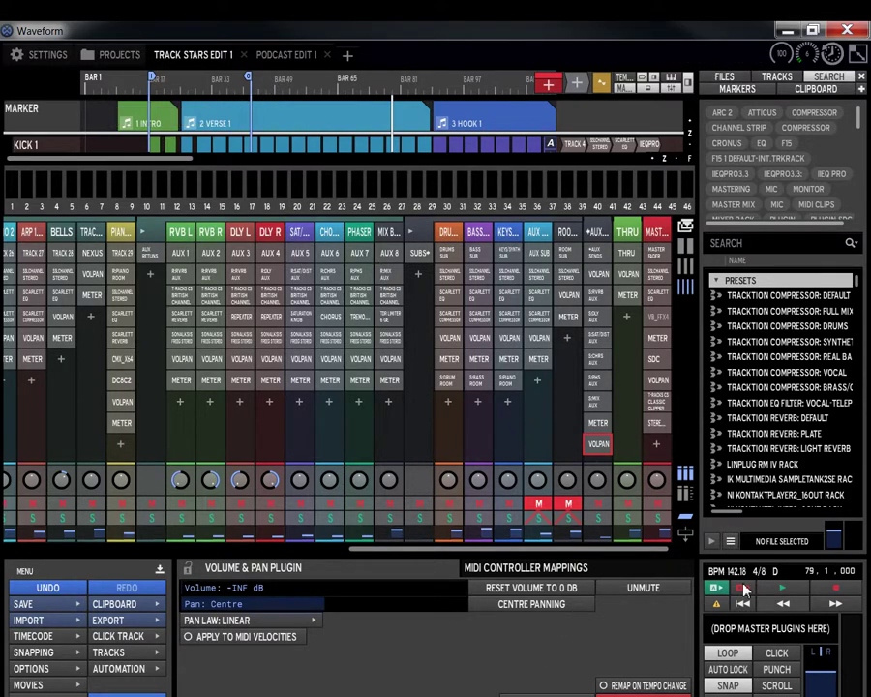
- Start playback and toggle the AUX SUB and ROOM SUB mute buttons to audition them
click(784, 590)
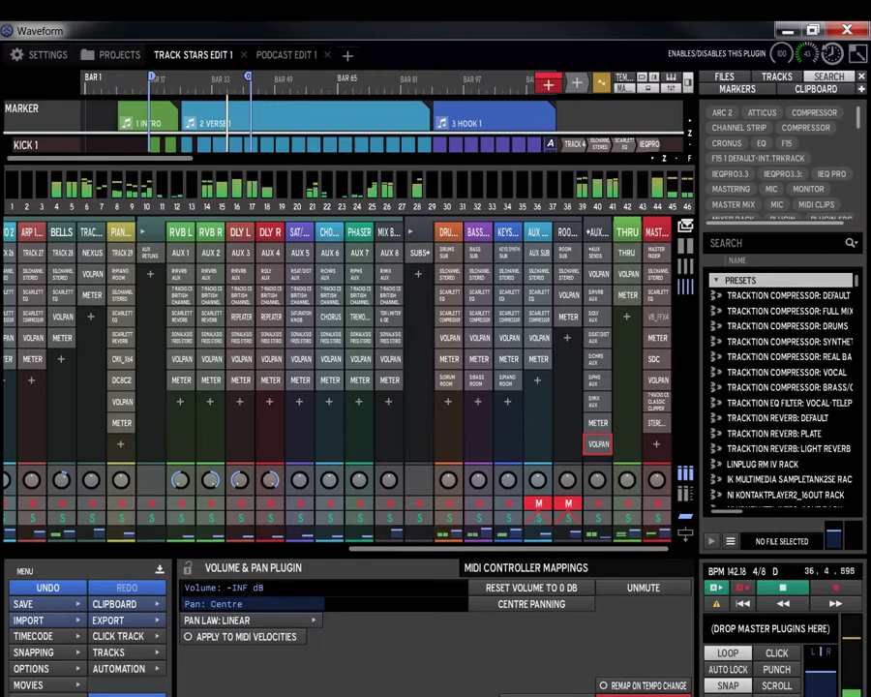
click(543, 505)
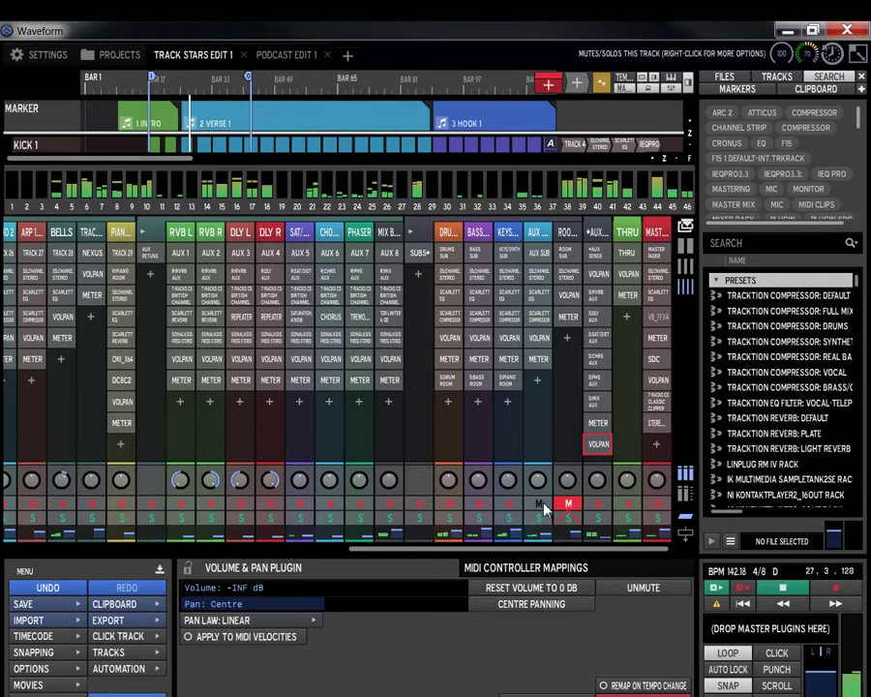
click(572, 505)
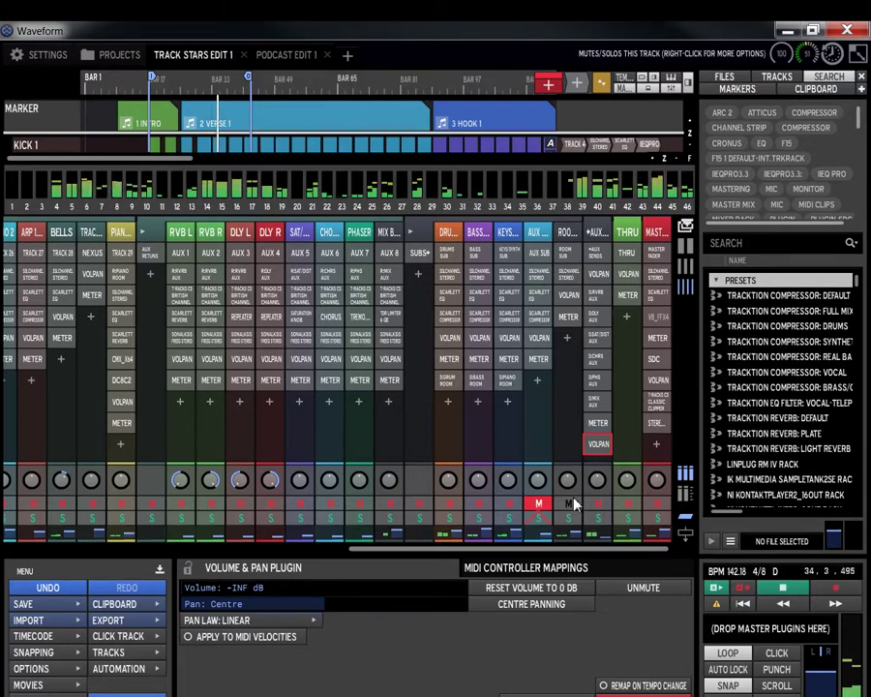
click(569, 504)
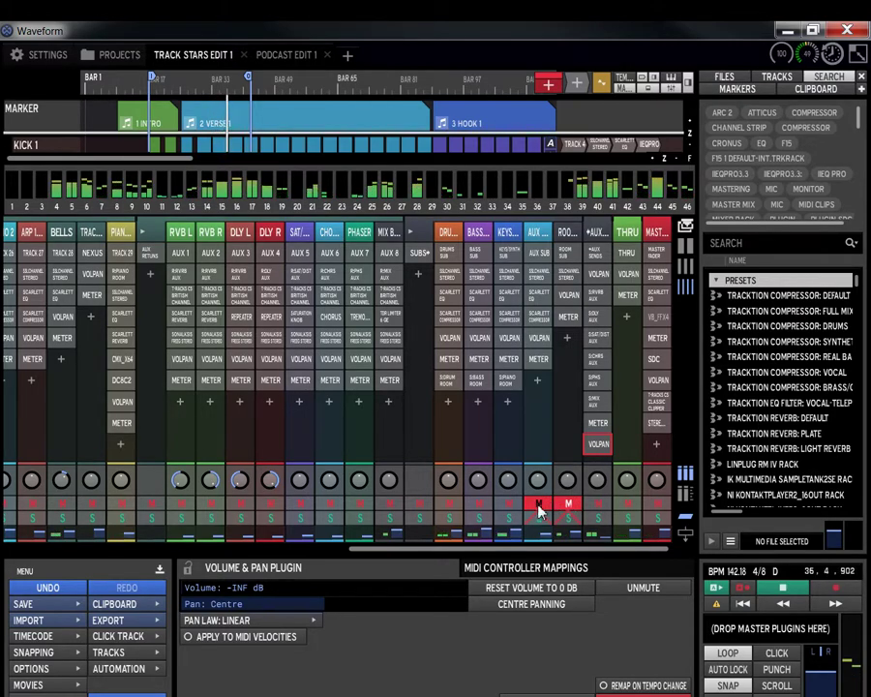
click(538, 504)
click(560, 507)
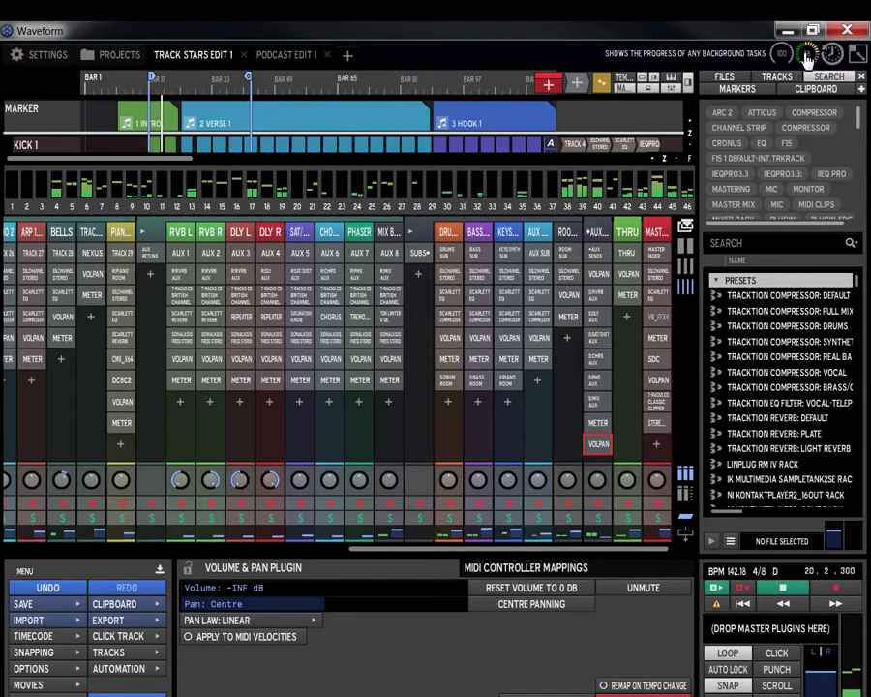
- Leave both AUX SUB and ROOM SUB muted, lit red, while the song plays
click(538, 504)
click(568, 505)
click(567, 505)
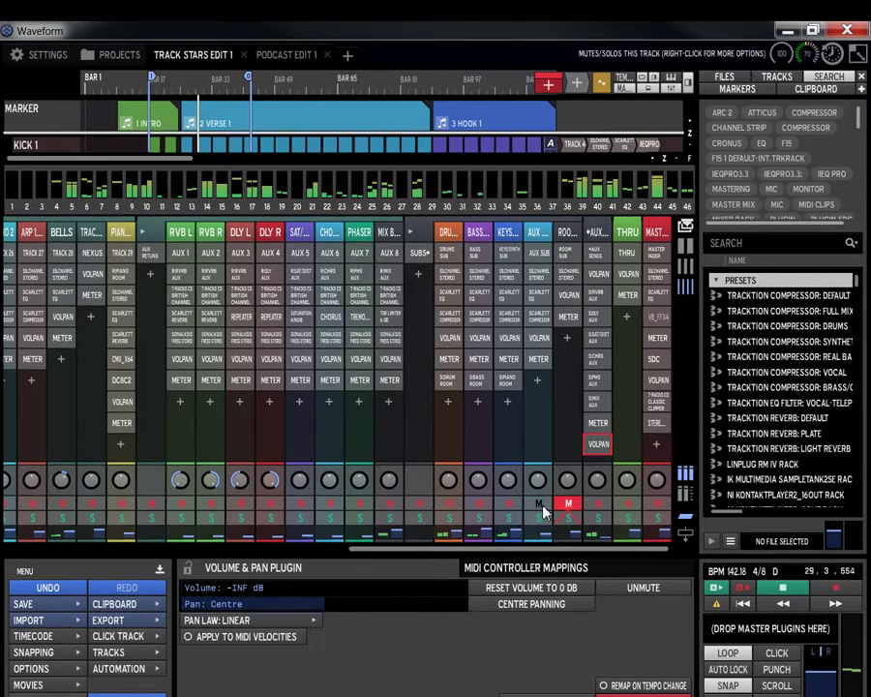
click(538, 505)
click(539, 505)
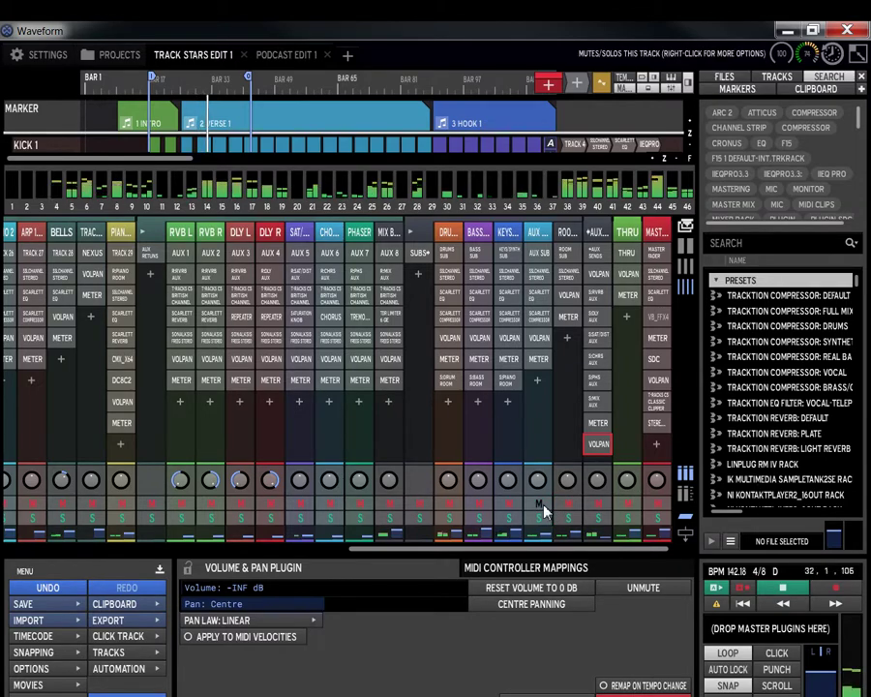
click(567, 504)
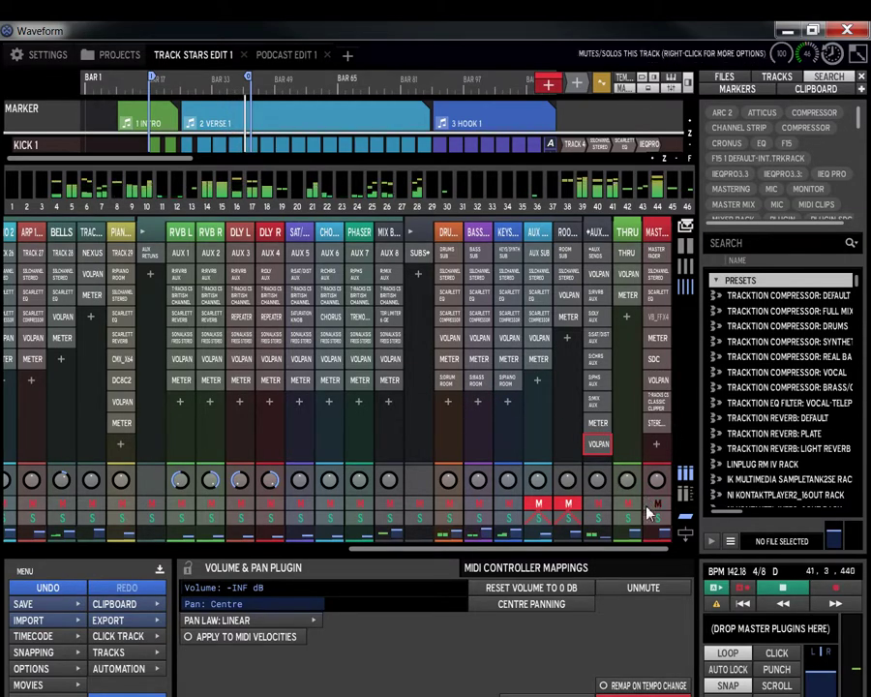
mouse_move(625, 487)
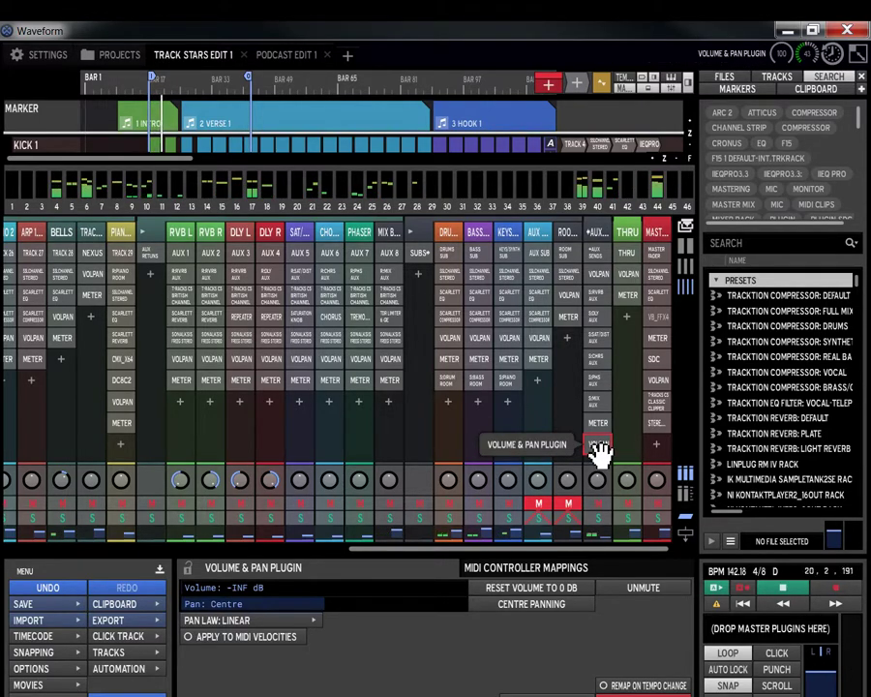
click(594, 242)
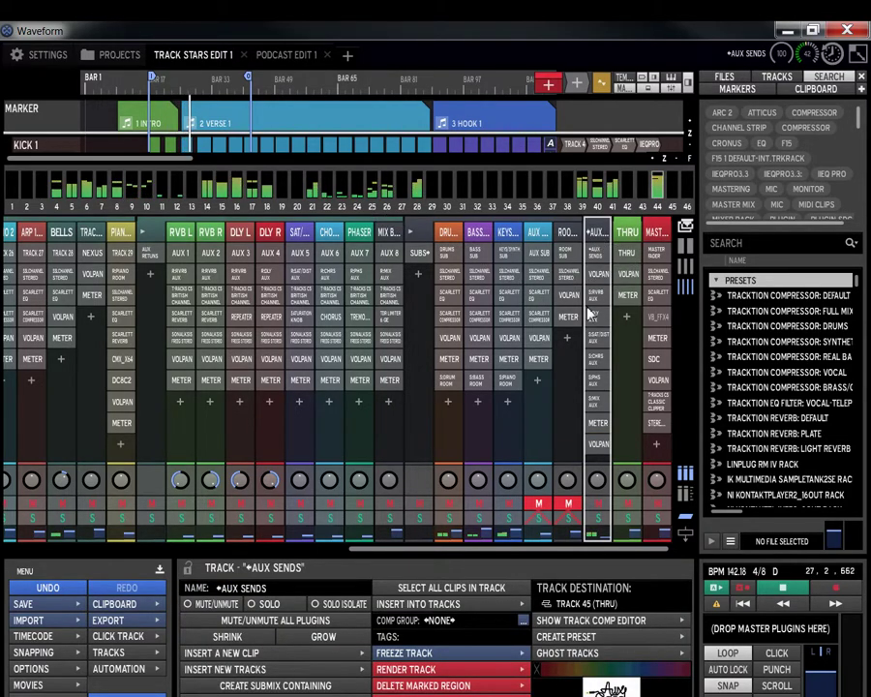
click(599, 274)
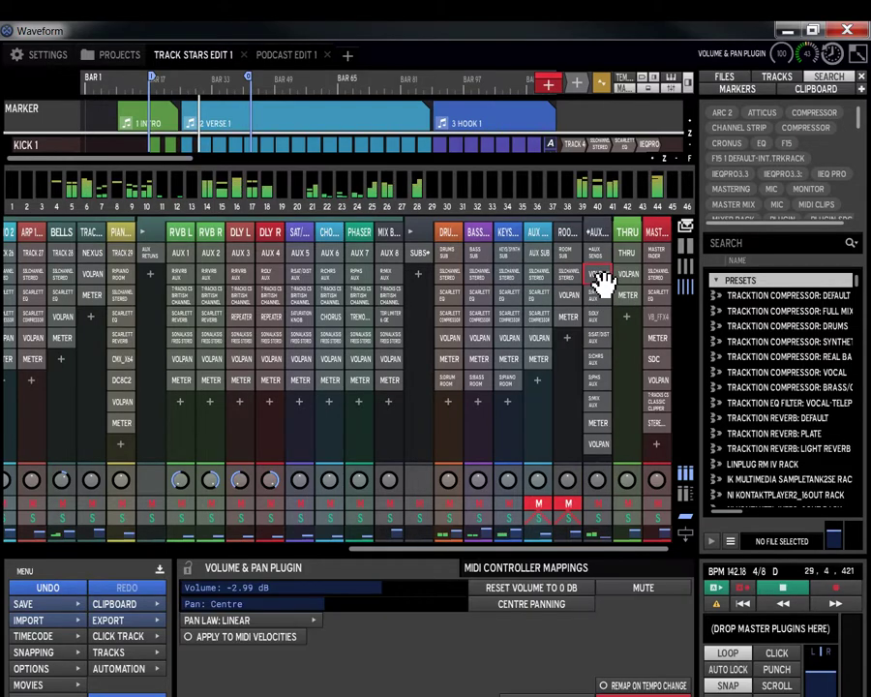
click(598, 296)
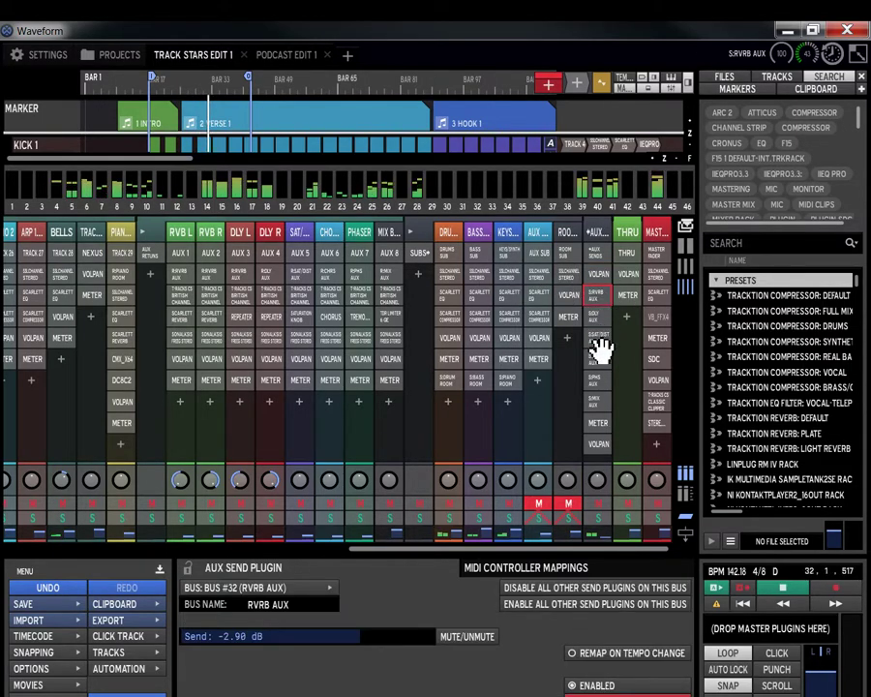
click(598, 425)
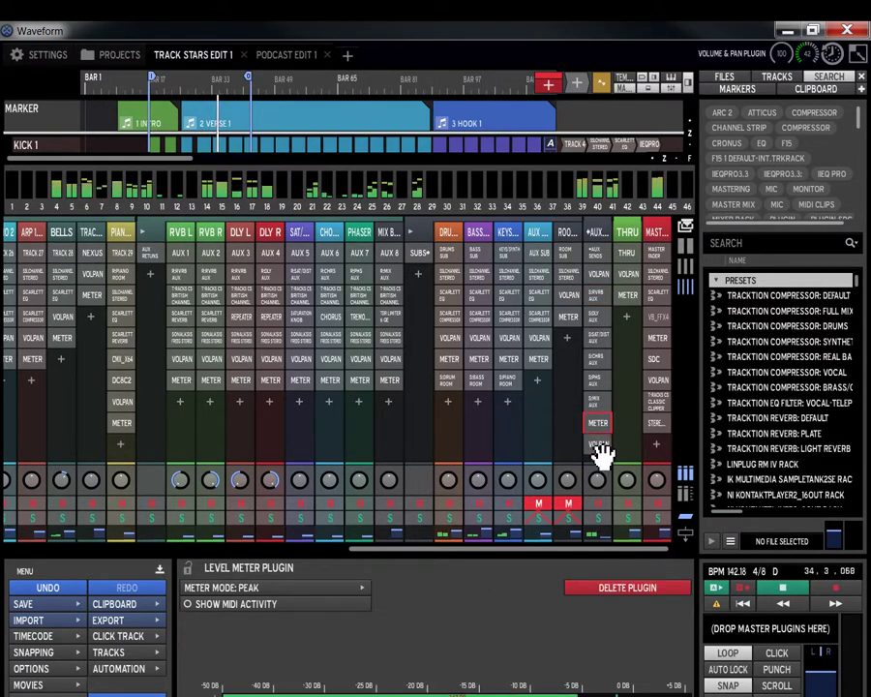
click(599, 446)
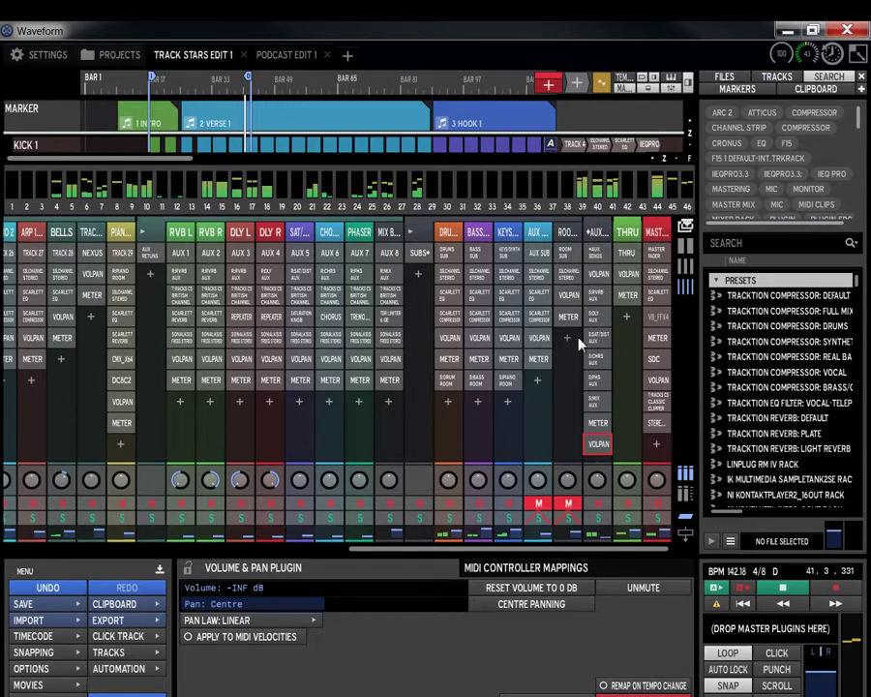
- Compare the AUX SUB, ROOM SUB, THRU and +AUX SENDS track destinations
click(539, 232)
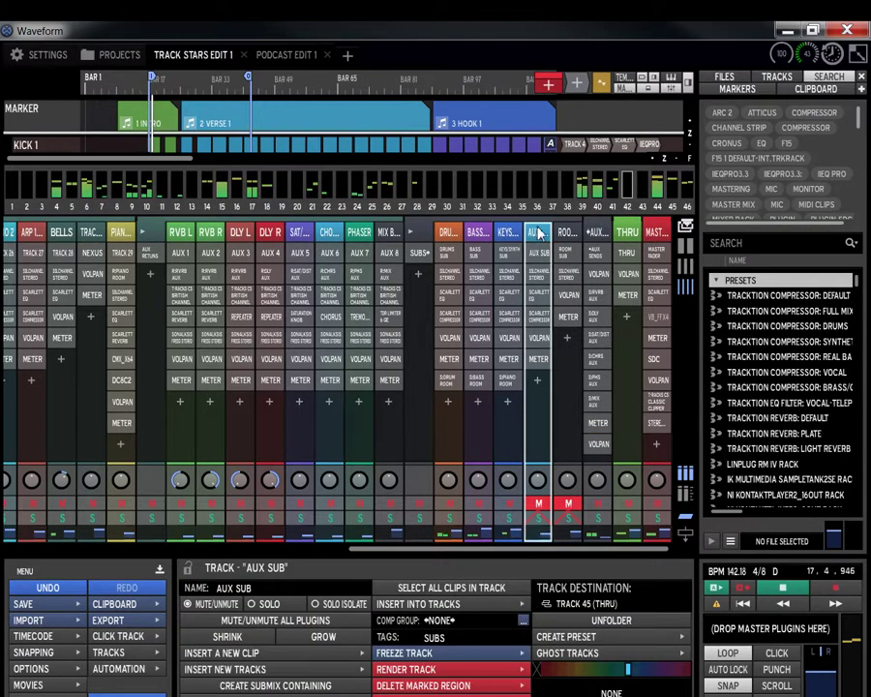
click(563, 239)
click(545, 238)
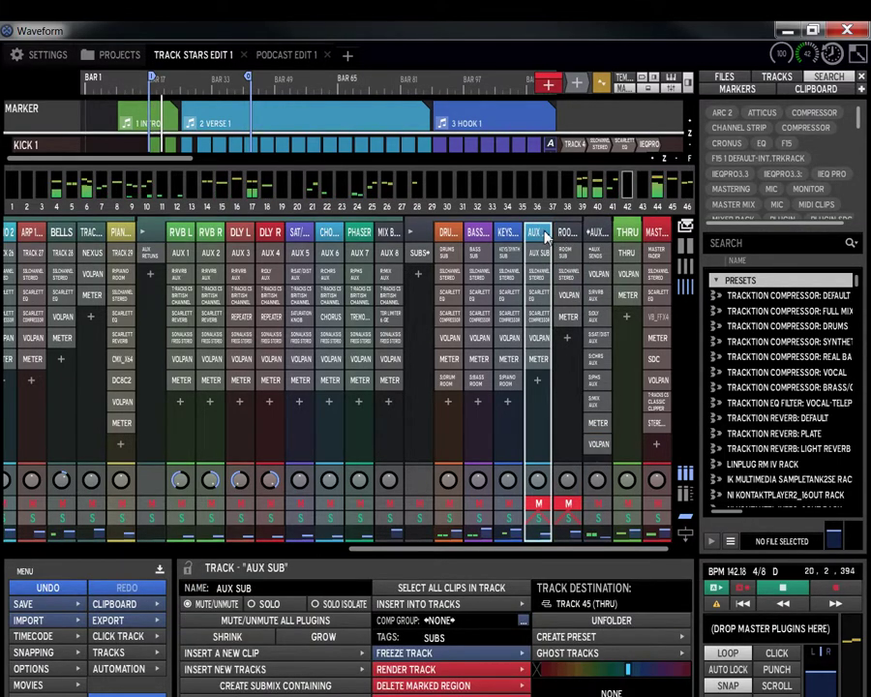
click(564, 233)
click(630, 240)
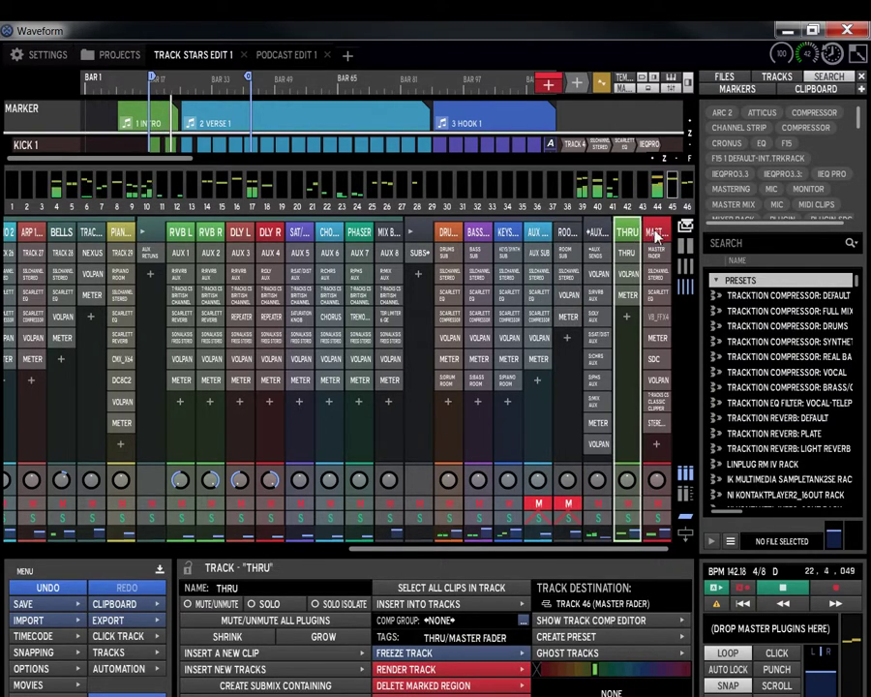
click(595, 233)
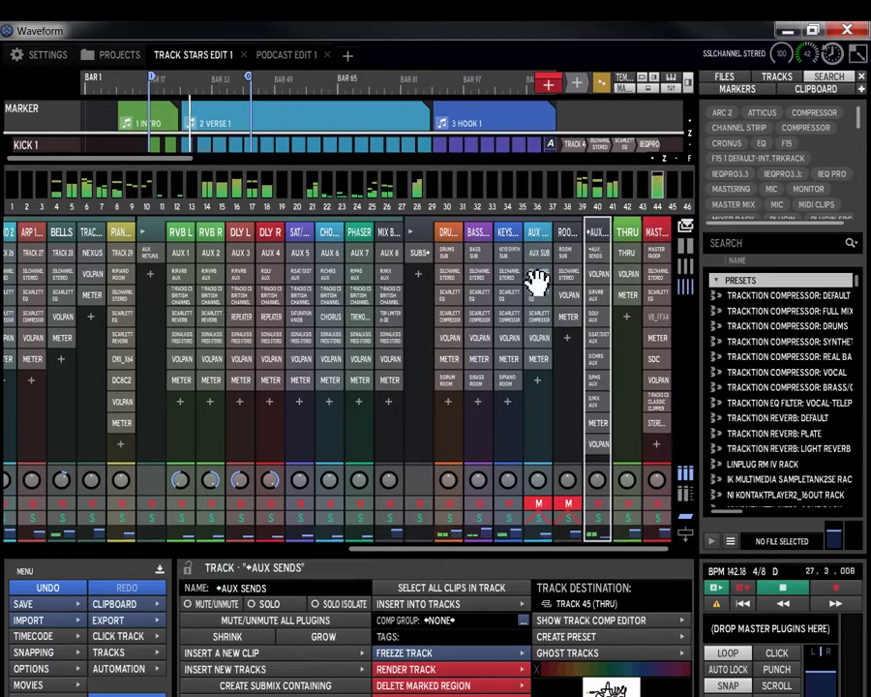
- Confirm AUX SUB and ROOM SUB both feed Track 45 (THRU), ending on ROOM SUB
click(536, 233)
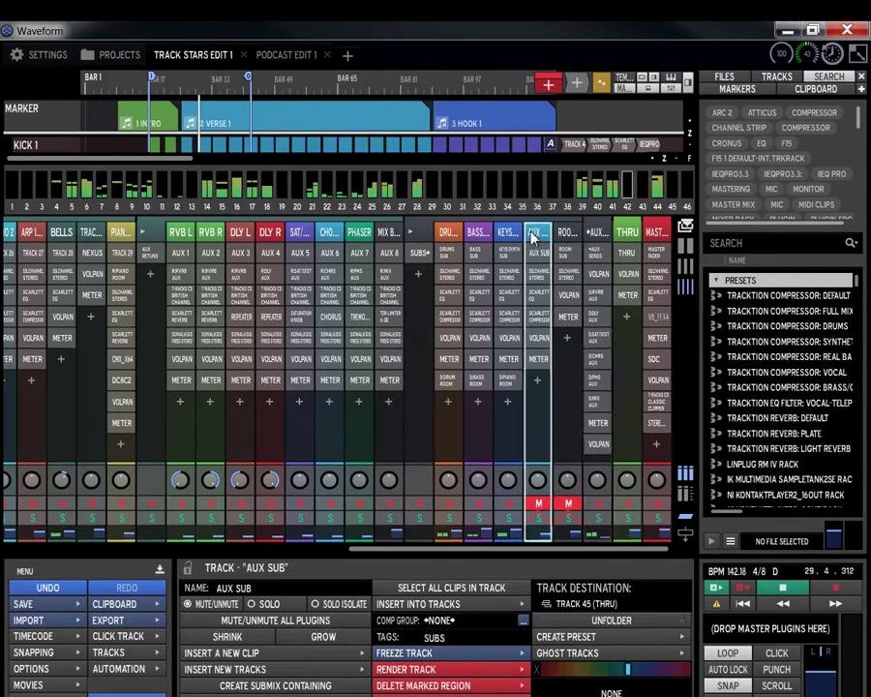
click(566, 232)
click(541, 236)
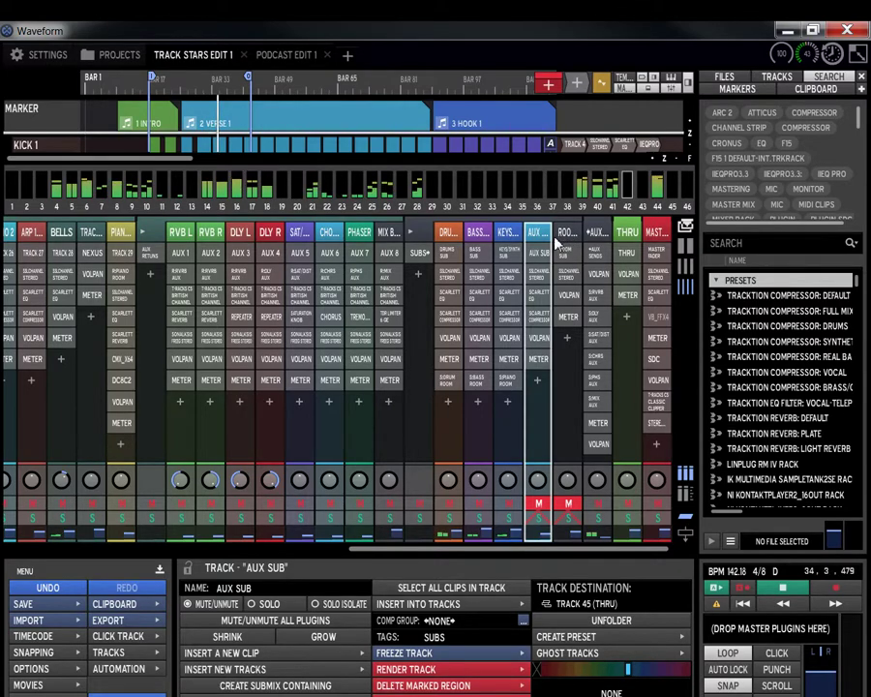
click(566, 234)
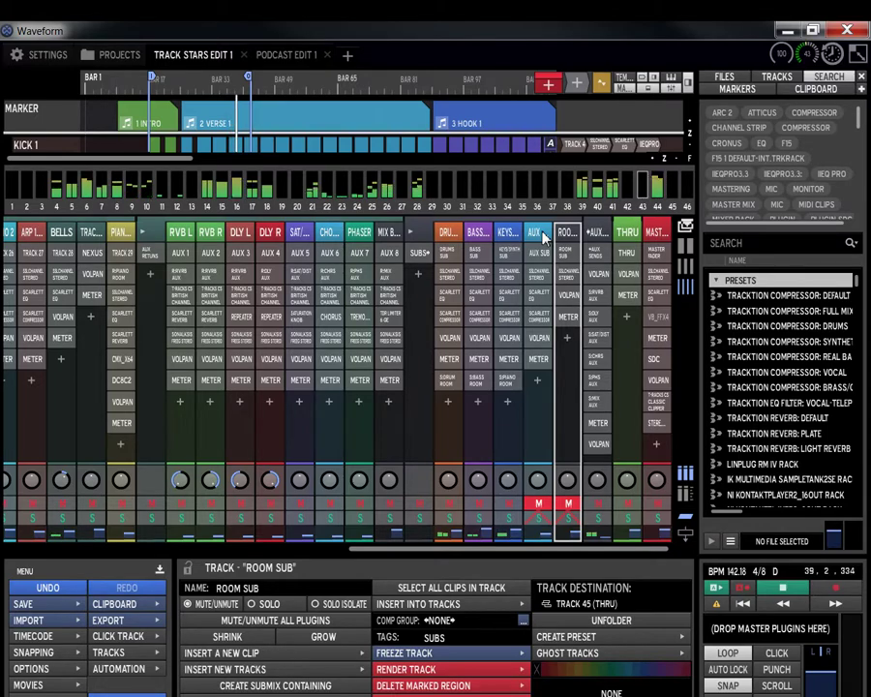
click(544, 238)
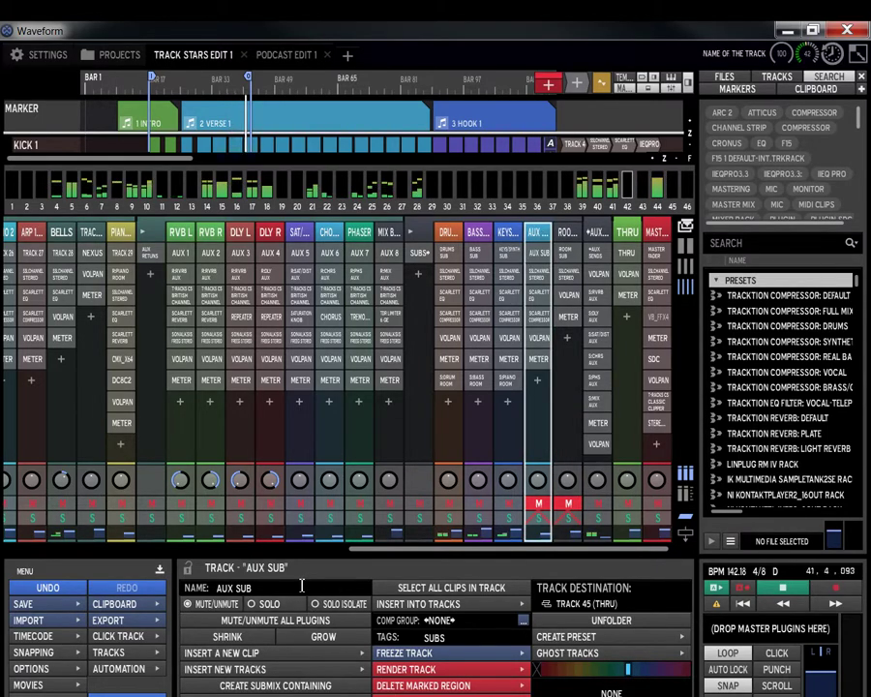
click(567, 234)
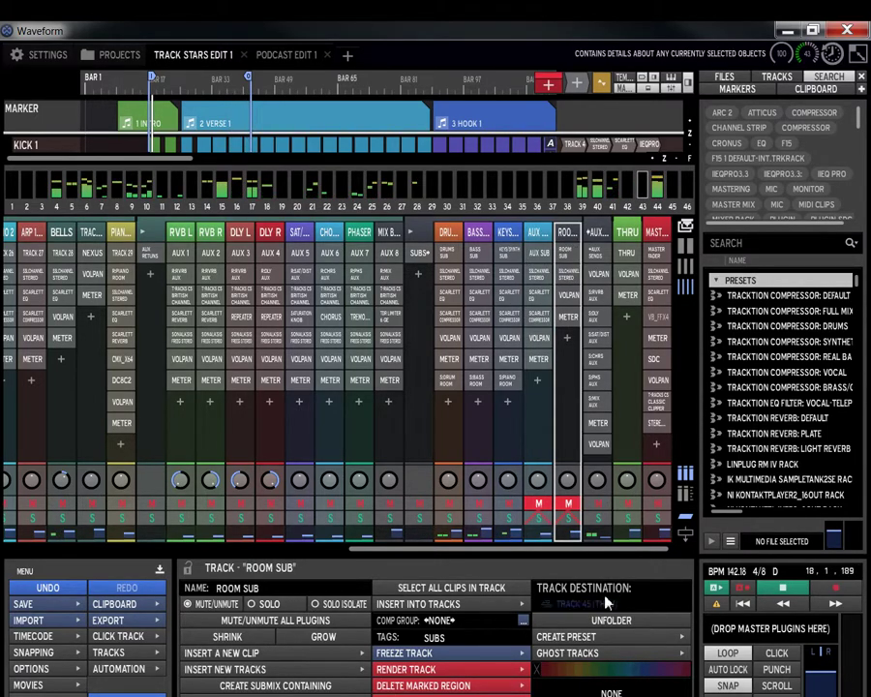
click(596, 235)
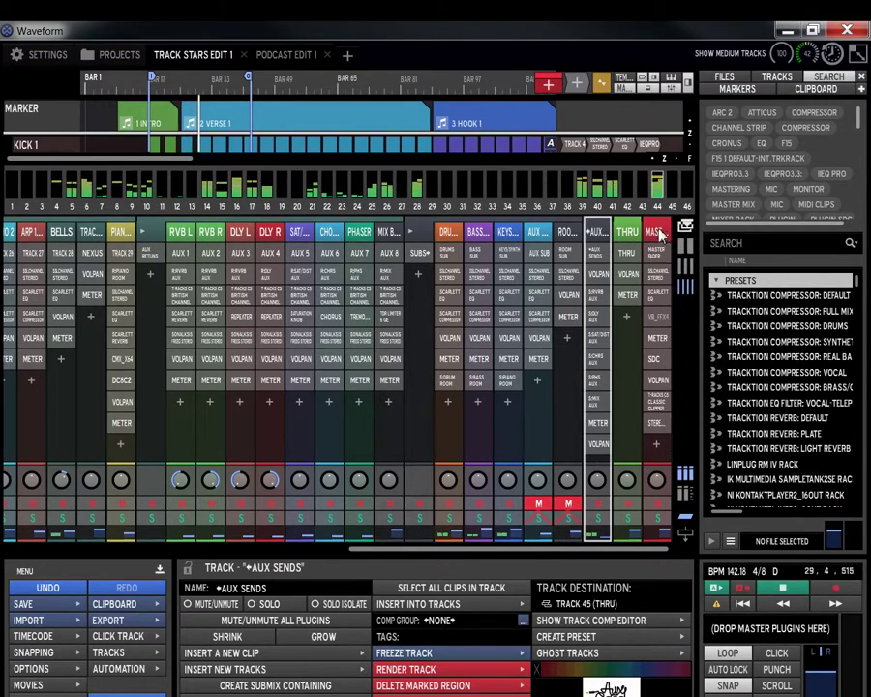
click(567, 232)
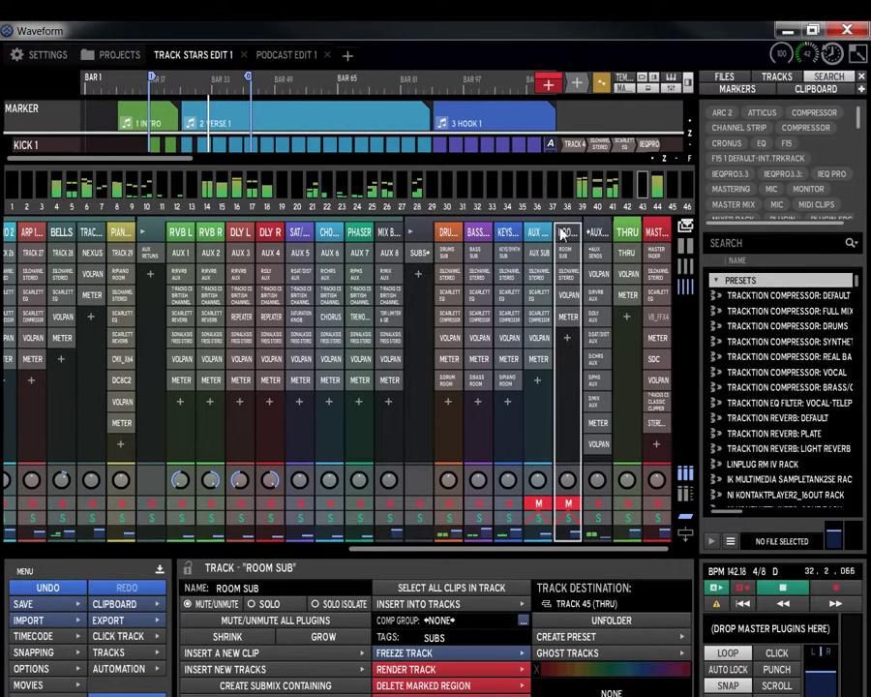